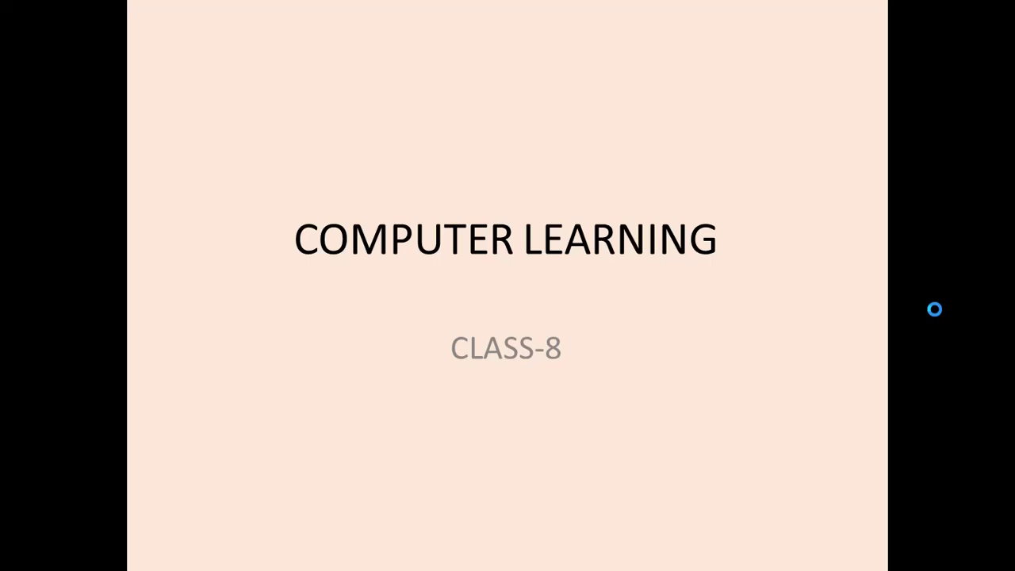
- Advance the slideshow two slides, past the title slide and the Chapter-3 slide
{"action": "key", "text": "Right"}
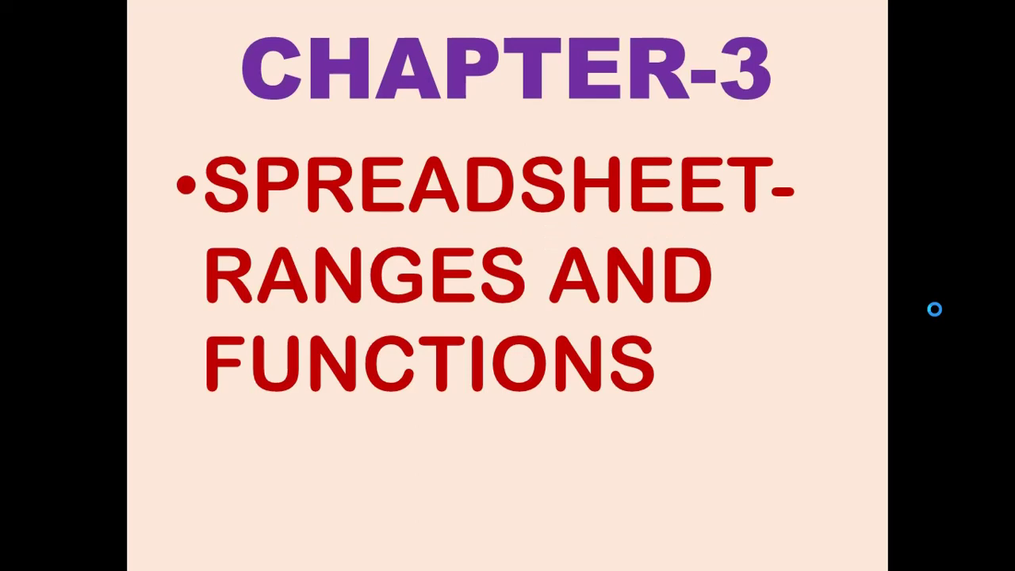
{"action": "key", "text": "Right"}
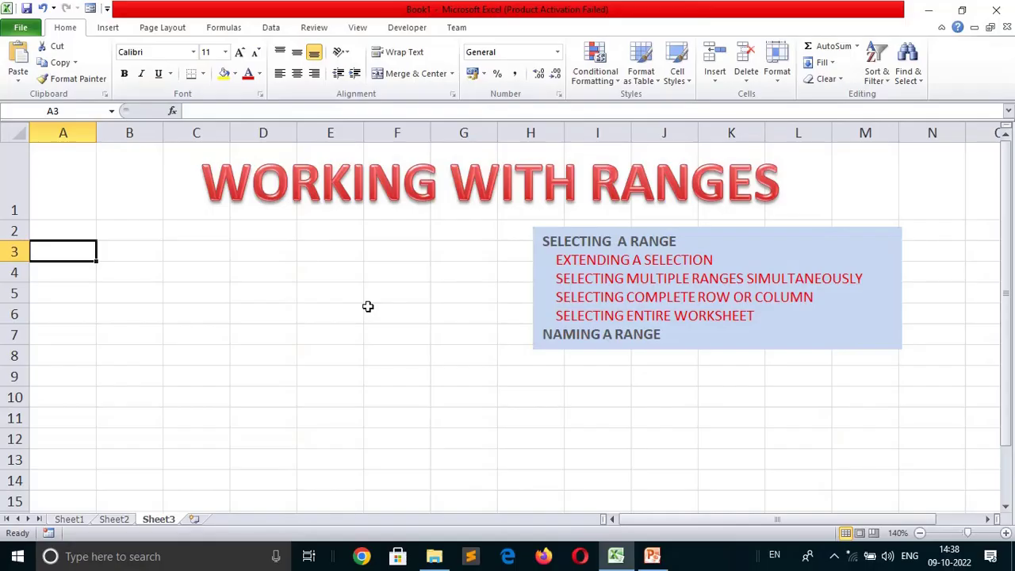
- Anchor the selection at cell A4 and turn on Extend Selection mode with F8
{"action": "left_click", "coordinate": [65, 276]}
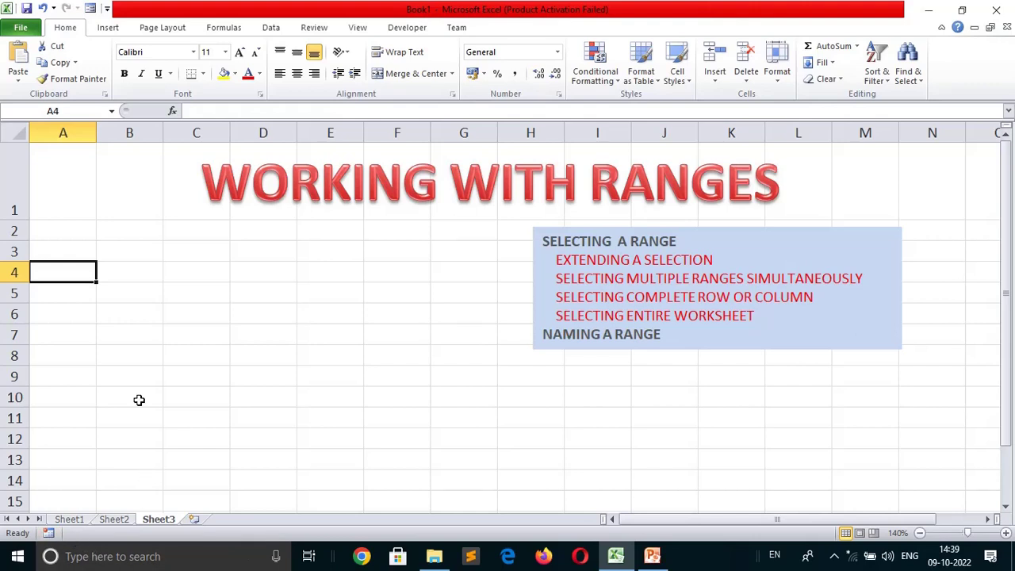
{"action": "key", "text": "F8"}
- Resize the selection via C8, F12, G12, H13 and B6 to A4:D8, then turn Extend Selection off
{"action": "left_click", "coordinate": [207, 350]}
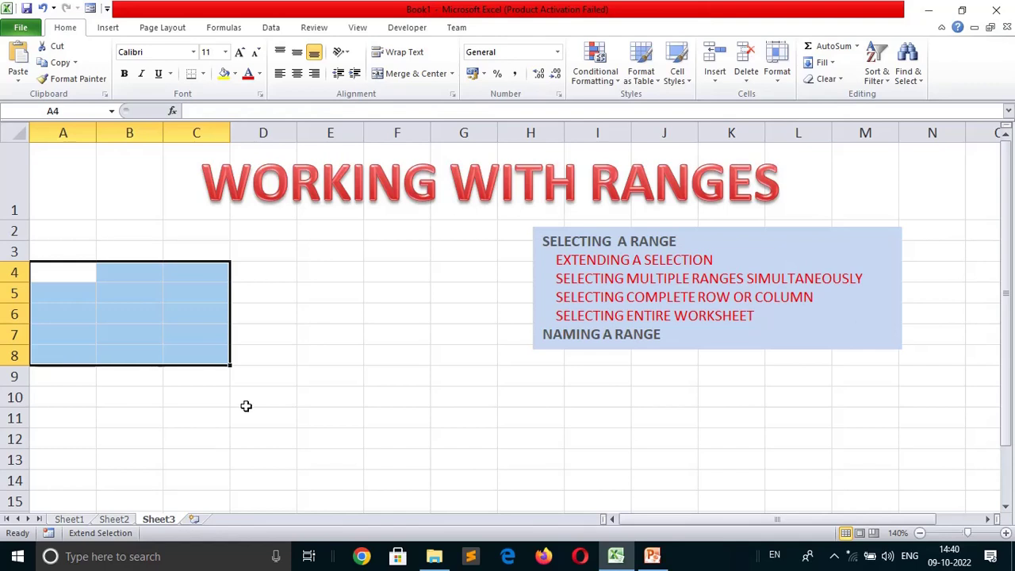
{"action": "left_click", "coordinate": [373, 439]}
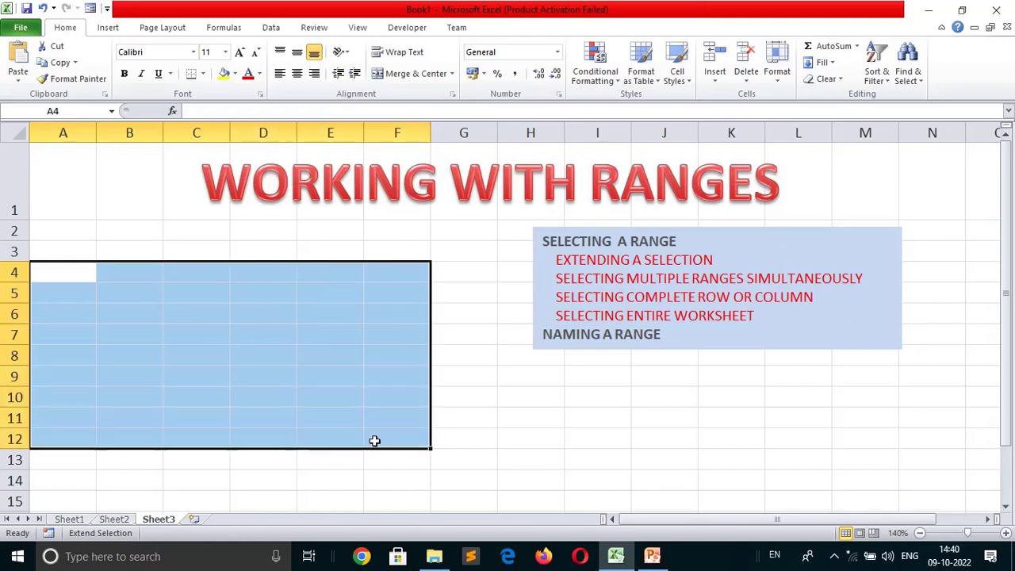
{"action": "left_click", "coordinate": [487, 440]}
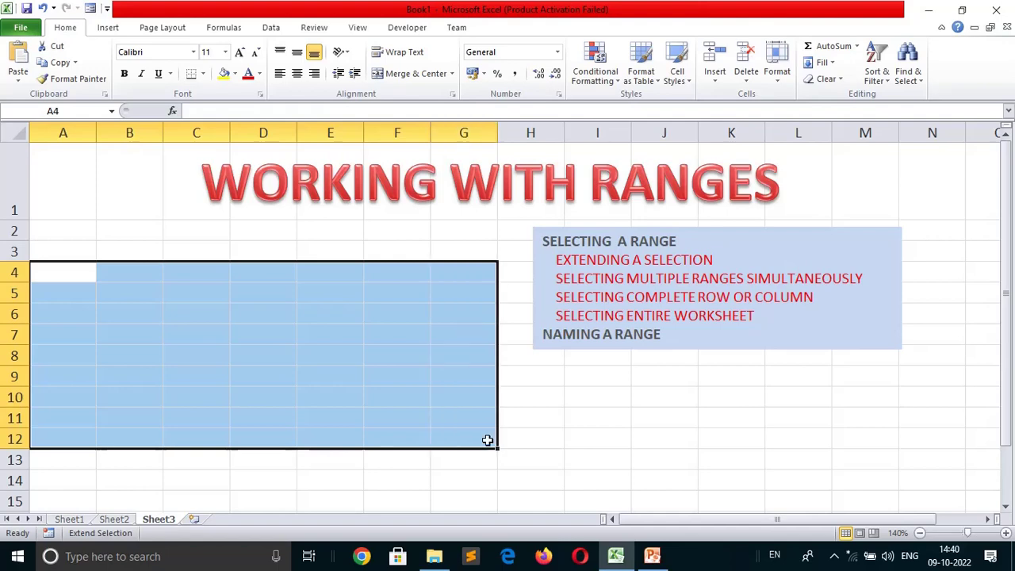
{"action": "left_click", "coordinate": [524, 458]}
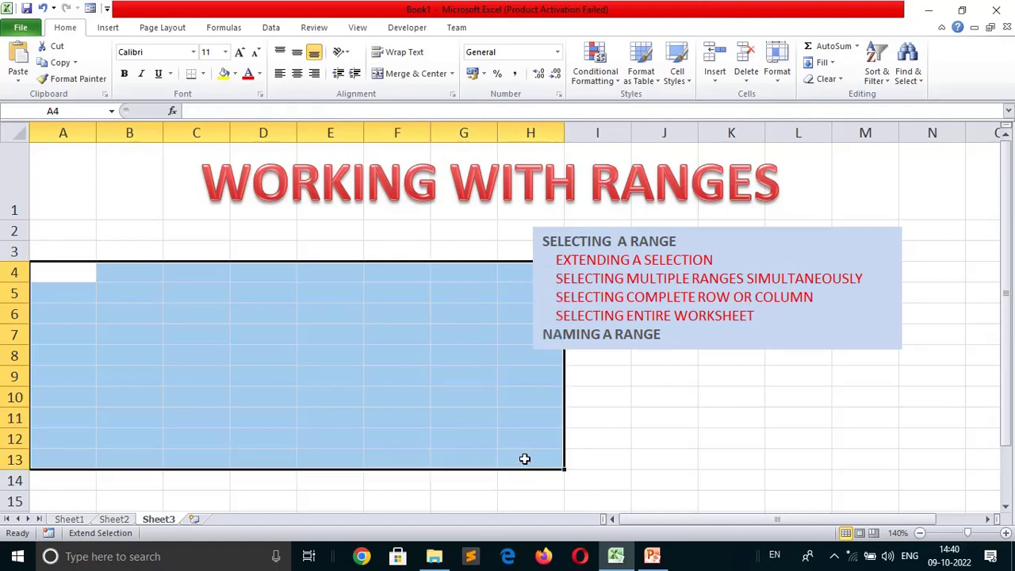
{"action": "left_click", "coordinate": [150, 312]}
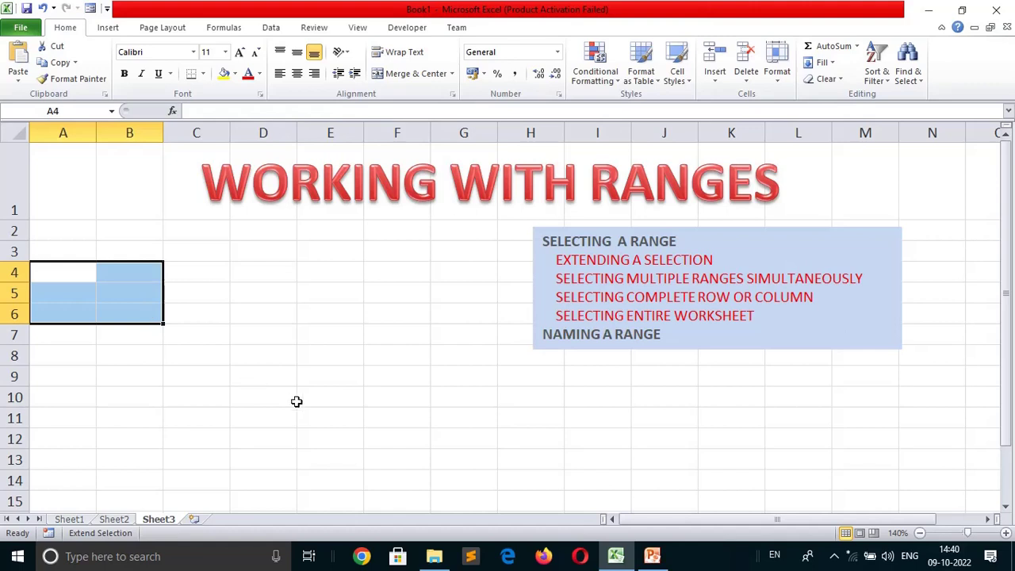
{"action": "left_click", "coordinate": [254, 362]}
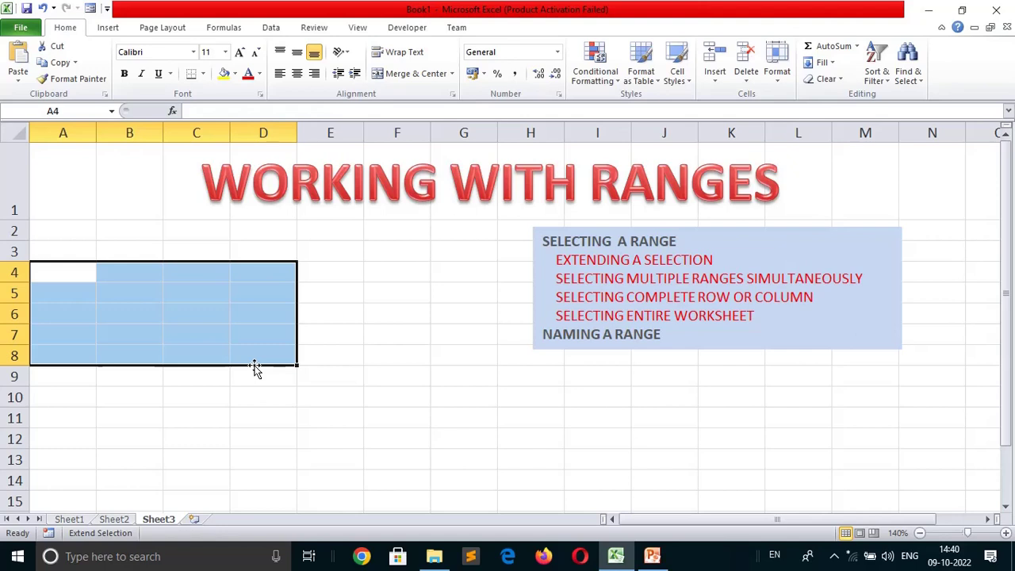
{"action": "key", "text": "F8"}
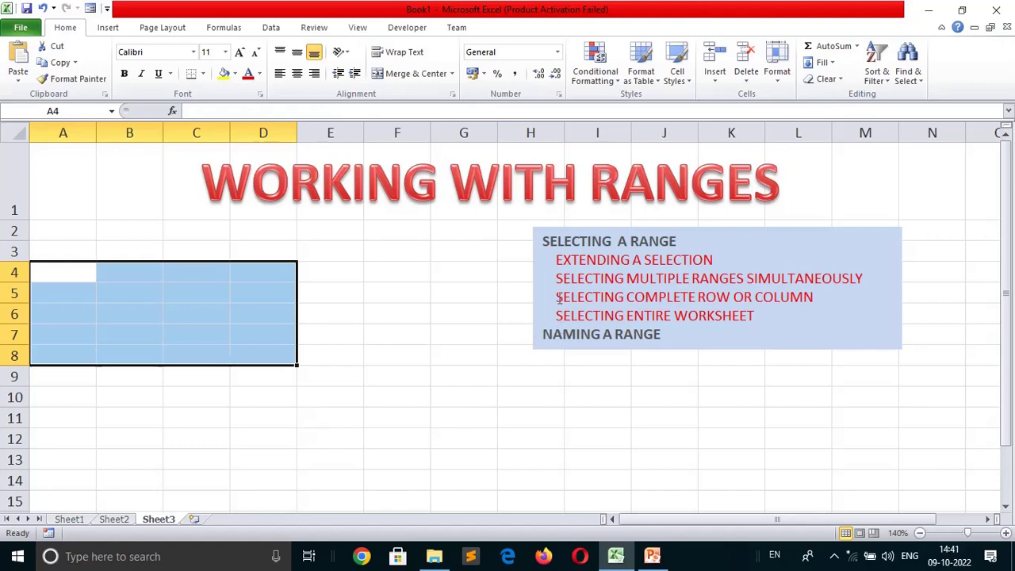
- Change the 'EXTENDING A SELECTION' topic line's font colour from red to green
{"action": "left_click", "coordinate": [558, 258]}
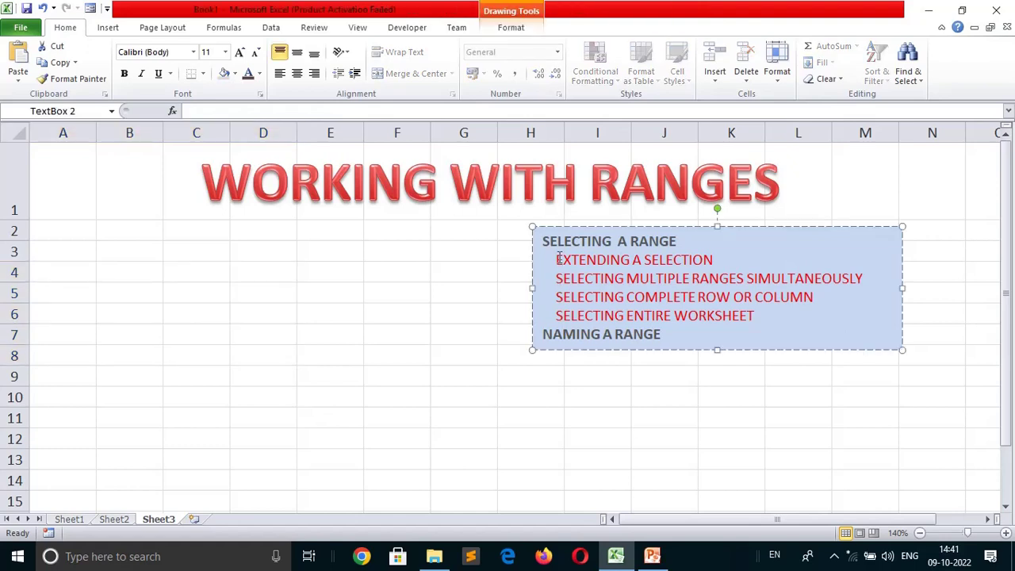
{"action": "triple_click", "coordinate": [558, 258]}
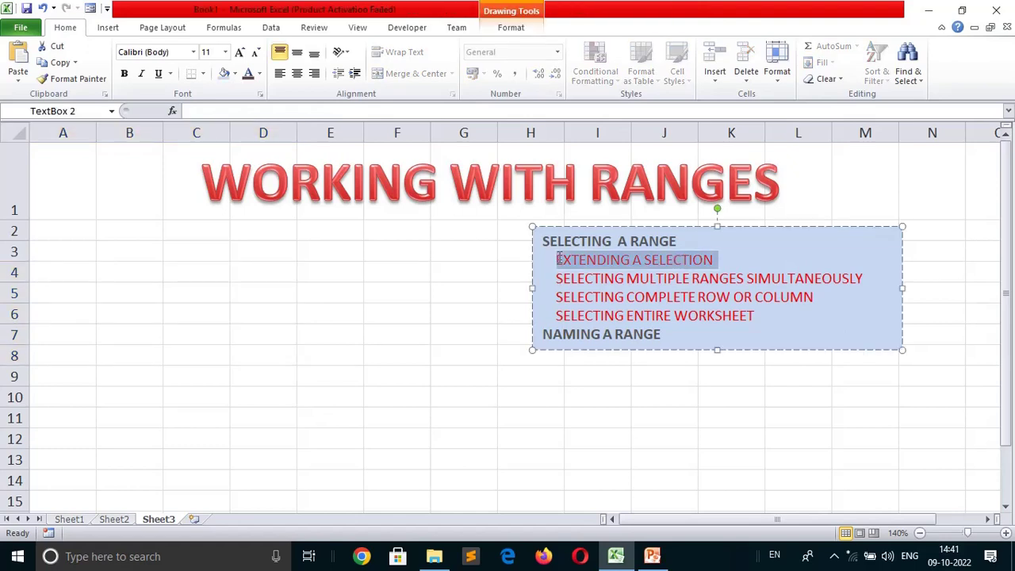
{"action": "left_click", "coordinate": [260, 74]}
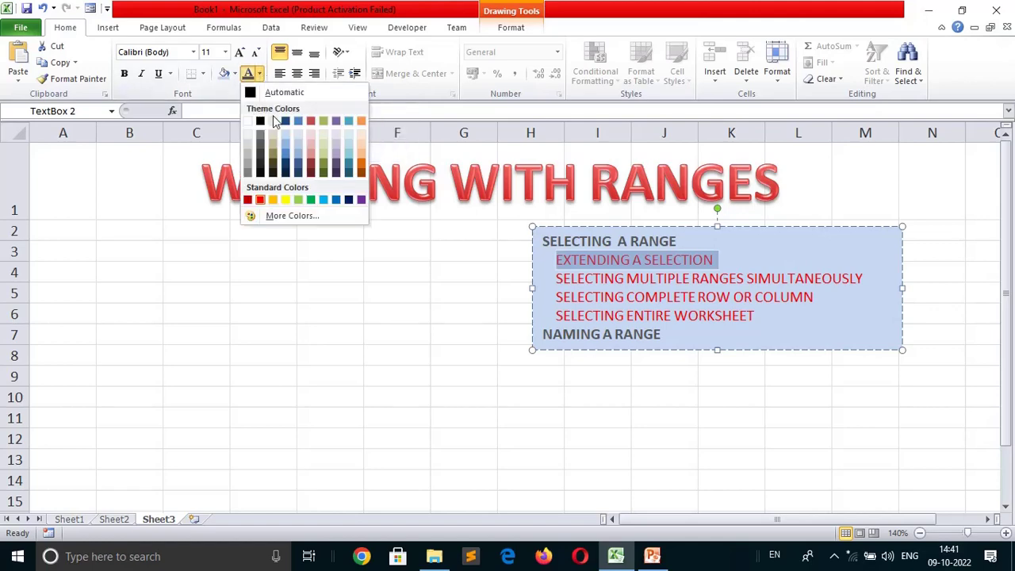
{"action": "left_click", "coordinate": [311, 200]}
{"action": "left_click", "coordinate": [303, 321]}
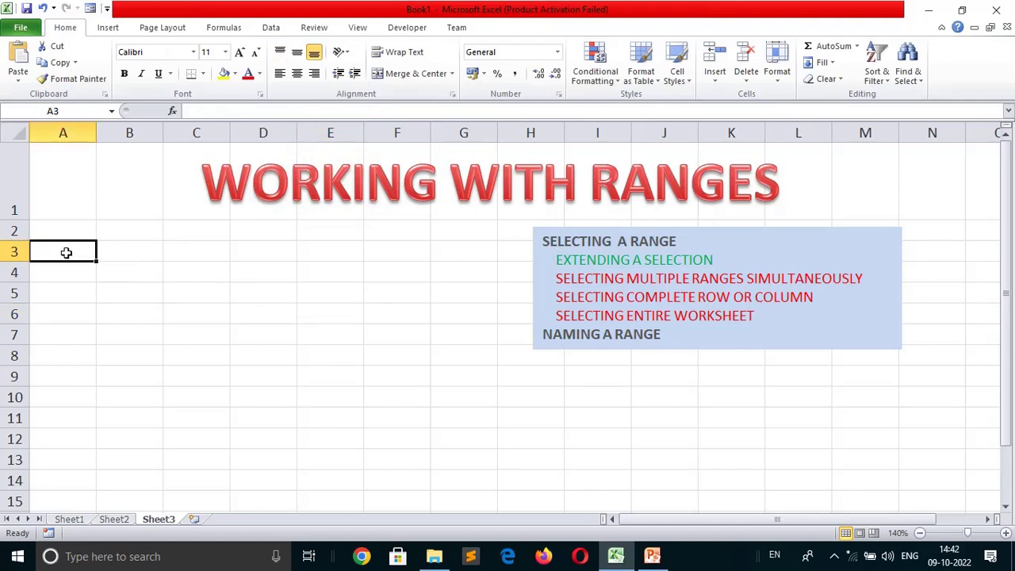
- Select A3:C6, then Ctrl-add E9:G12, I9:K12, A9:C12 and E3:G6 as separate ranges
{"action": "left_click_drag", "start_coordinate": [66, 252], "coordinate": [179, 307]}
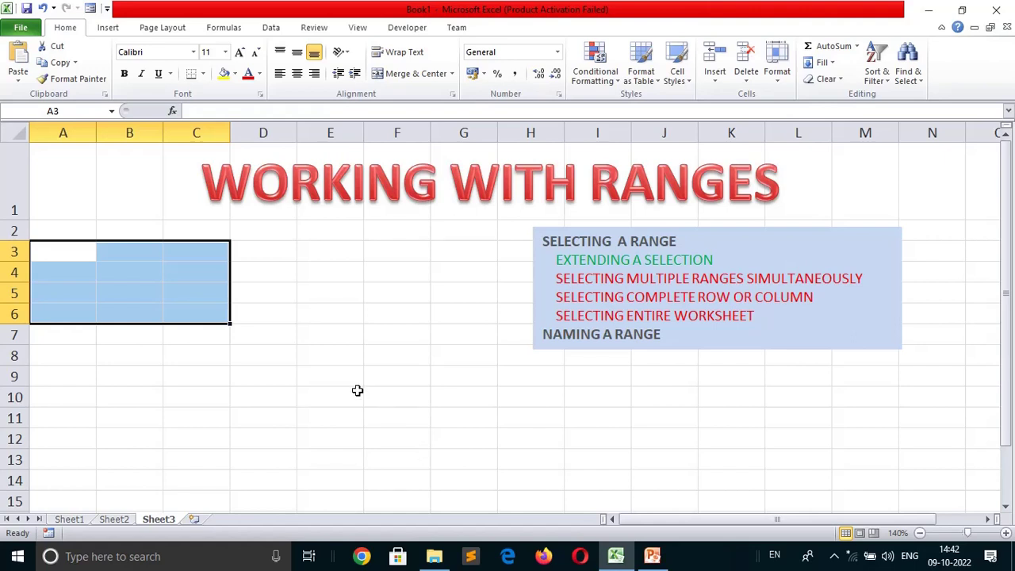
{"action": "left_click_drag", "start_coordinate": [309, 372], "coordinate": [454, 438], "text": "ctrl"}
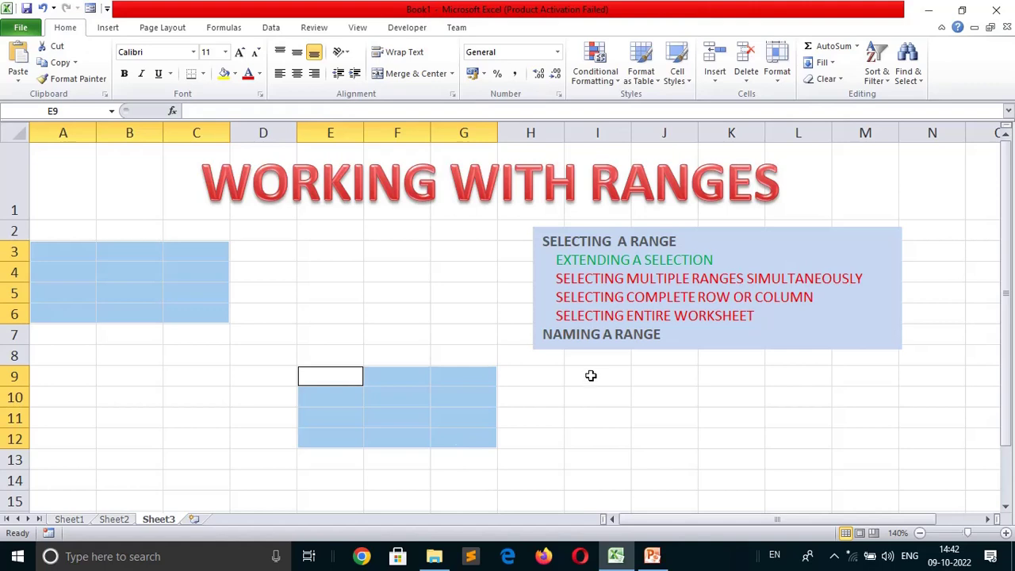
{"action": "mouse_move", "coordinate": [590, 377]}
{"action": "left_mouse_down", "text": "ctrl"}
{"action": "mouse_move", "coordinate": [672, 429]}
{"action": "mouse_move", "coordinate": [741, 446]}
{"action": "left_mouse_up", "text": "ctrl"}
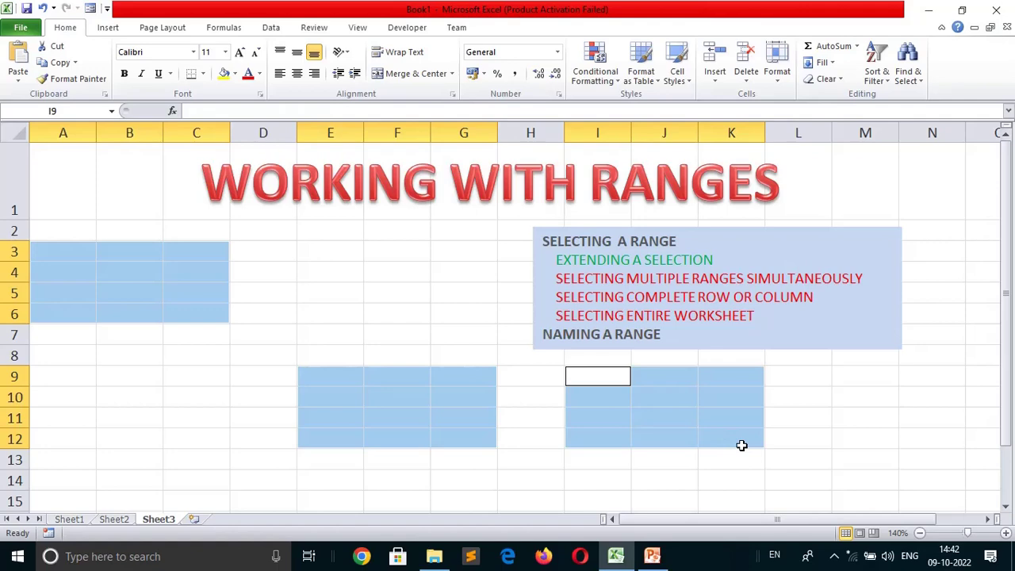
{"action": "left_click", "coordinate": [84, 386], "text": "ctrl"}
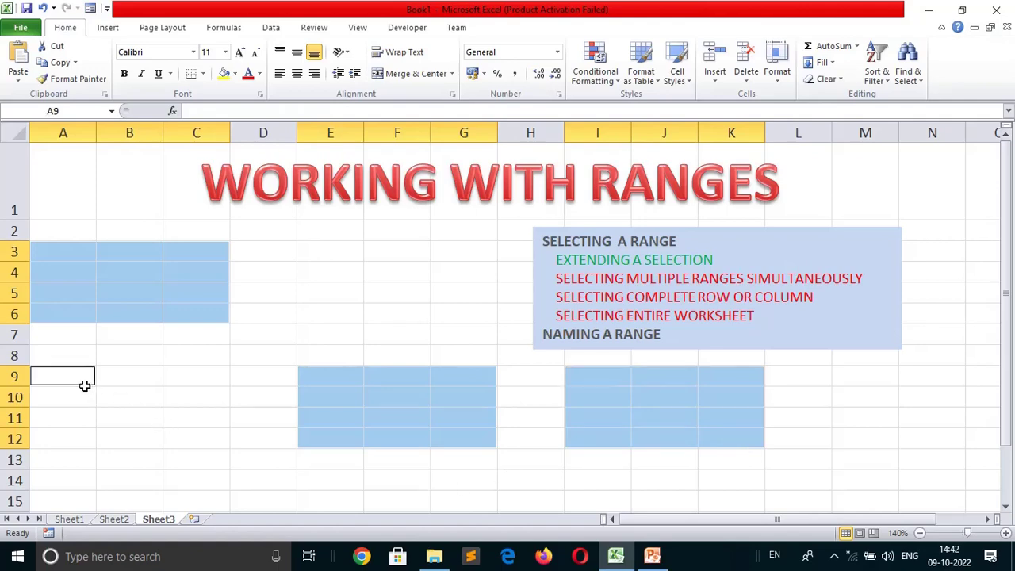
{"action": "left_click_drag", "start_coordinate": [84, 386], "coordinate": [187, 448], "text": "ctrl"}
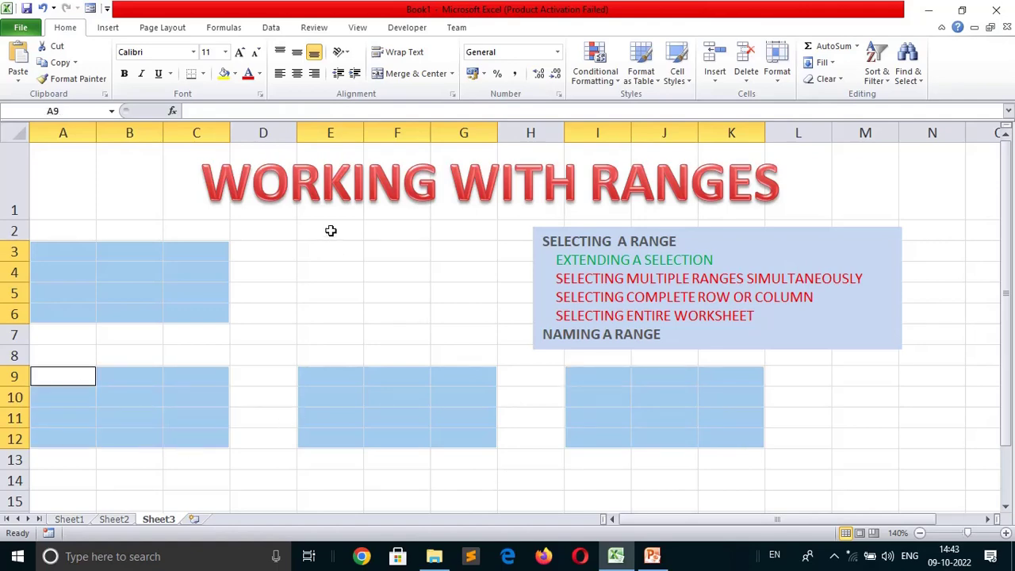
{"action": "left_click_drag", "start_coordinate": [322, 249], "coordinate": [439, 305], "text": "ctrl"}
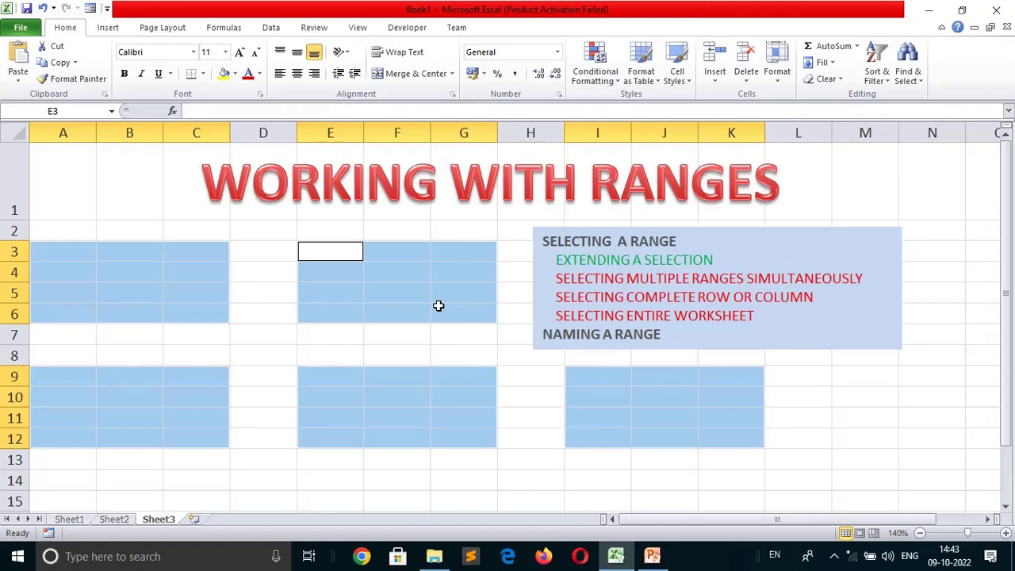
- Clear the multi-range selection and colour the 'SELECTING MULTIPLE RANGES SIMULTANEOUSLY' line green
{"action": "left_click", "coordinate": [274, 340]}
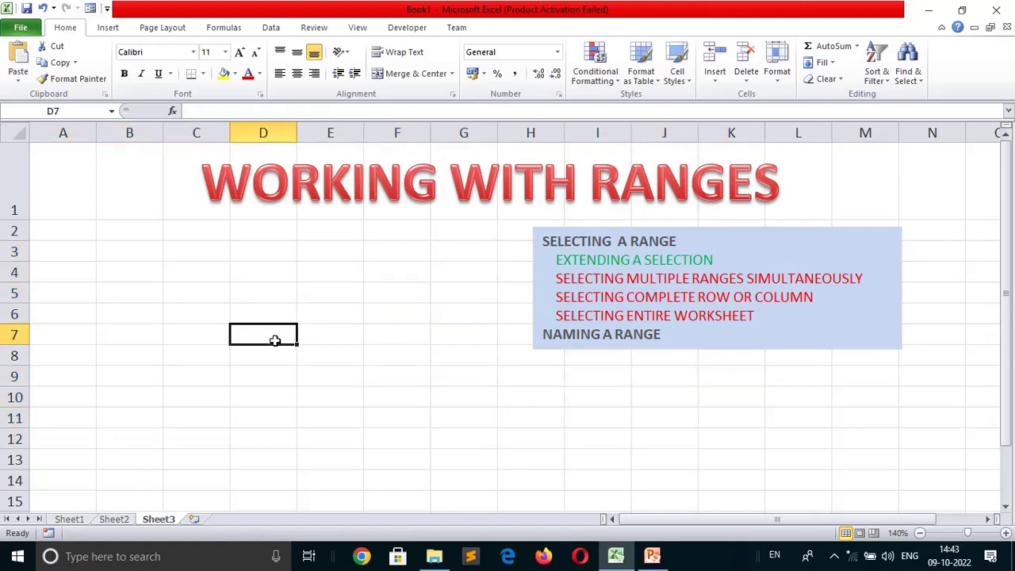
{"action": "left_click", "coordinate": [554, 283]}
{"action": "triple_click", "coordinate": [553, 283]}
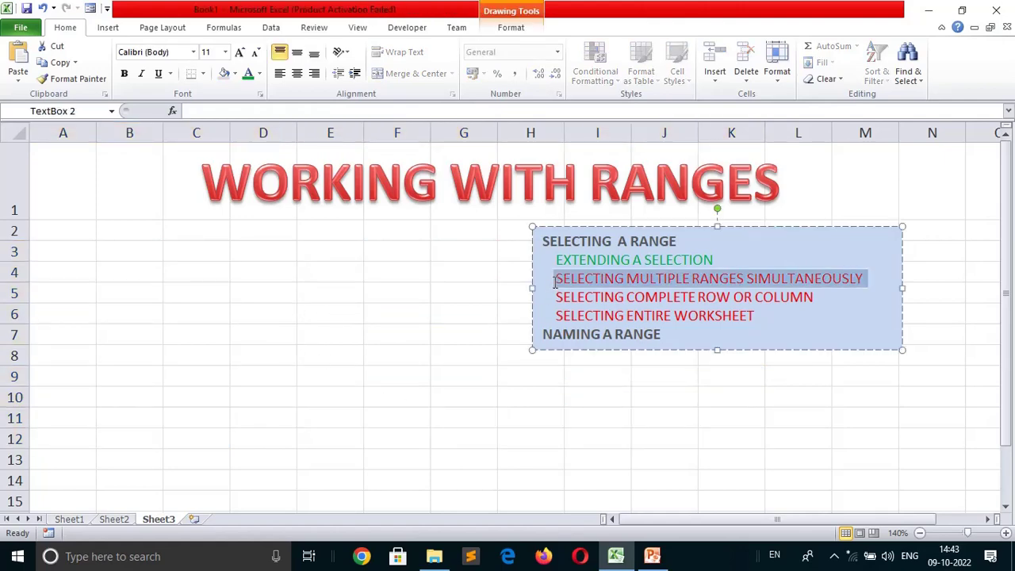
{"action": "left_click", "coordinate": [248, 74]}
{"action": "left_click", "coordinate": [419, 349]}
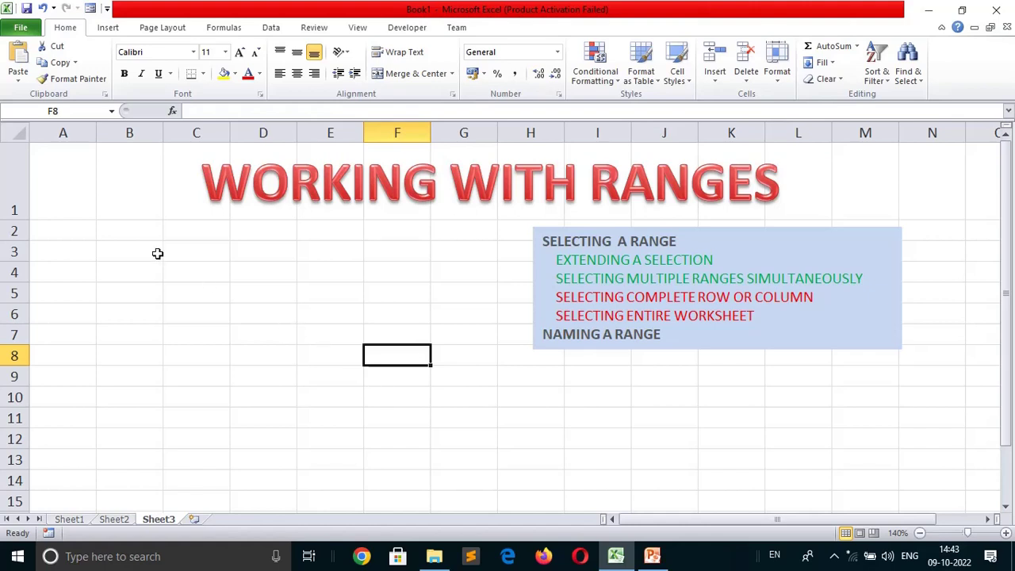
{"action": "left_click", "coordinate": [64, 133]}
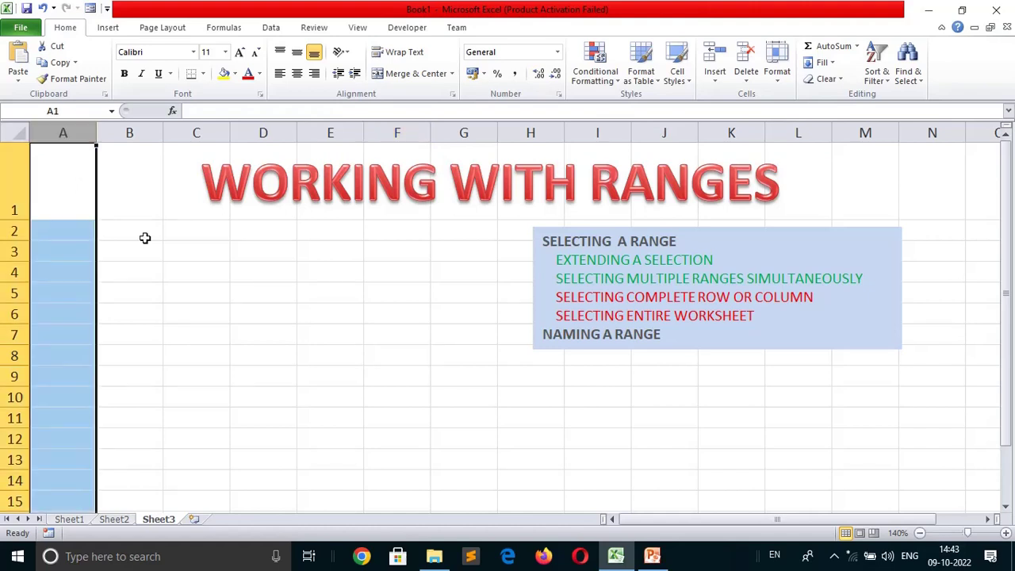
{"action": "left_click", "coordinate": [161, 274]}
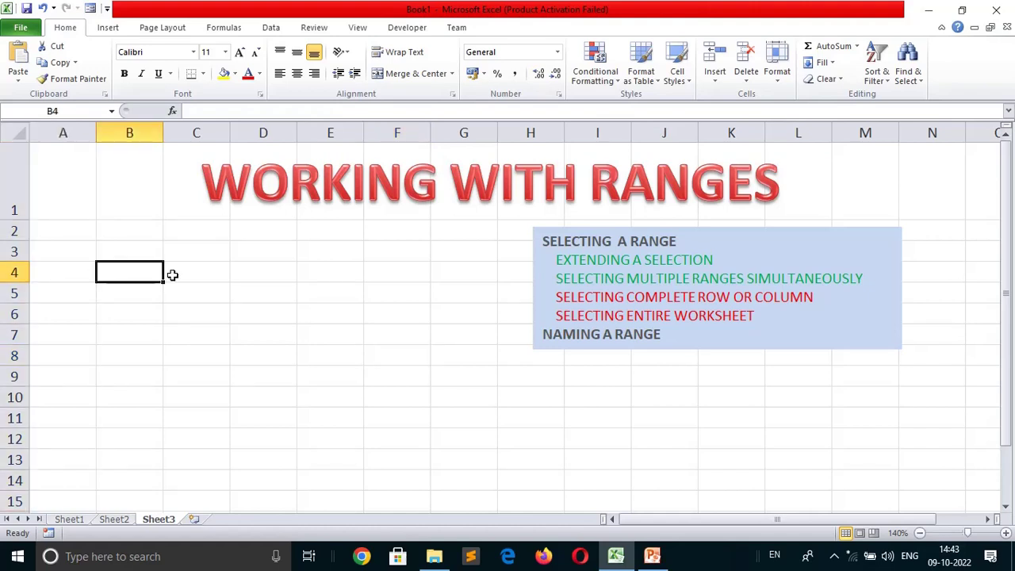
{"action": "left_click", "coordinate": [10, 272]}
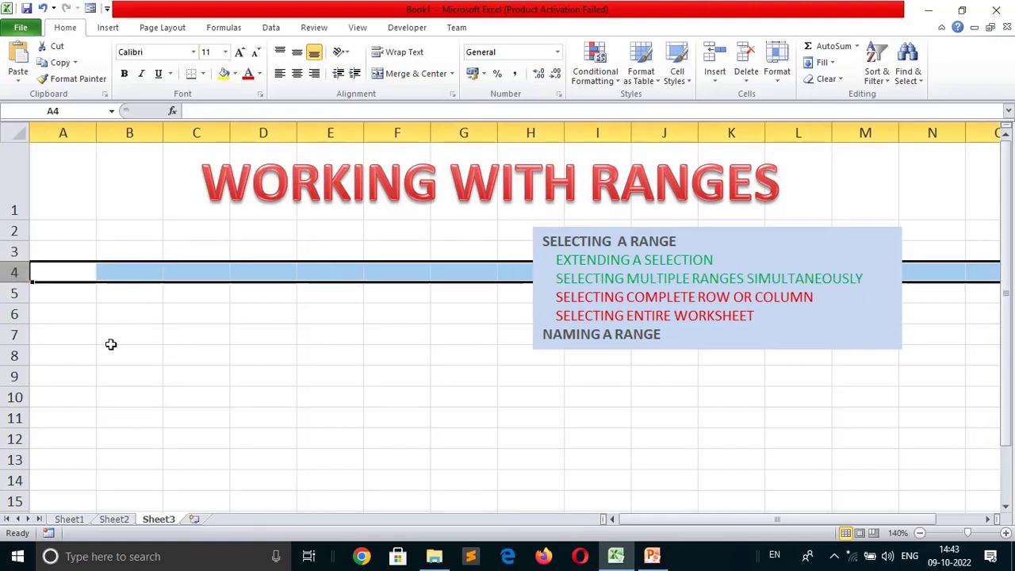
{"action": "left_click", "coordinate": [108, 304]}
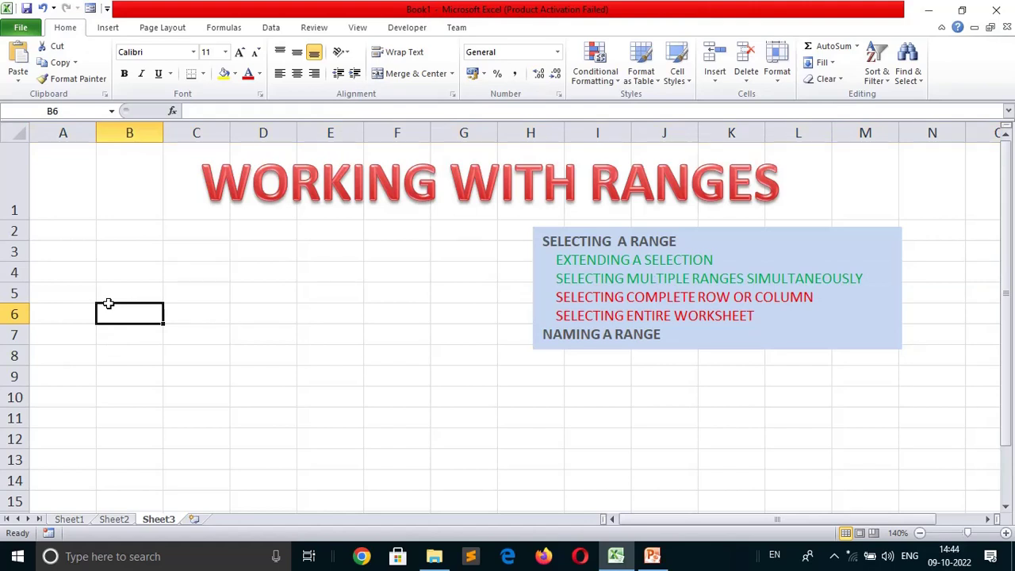
{"action": "key", "text": "shift+space"}
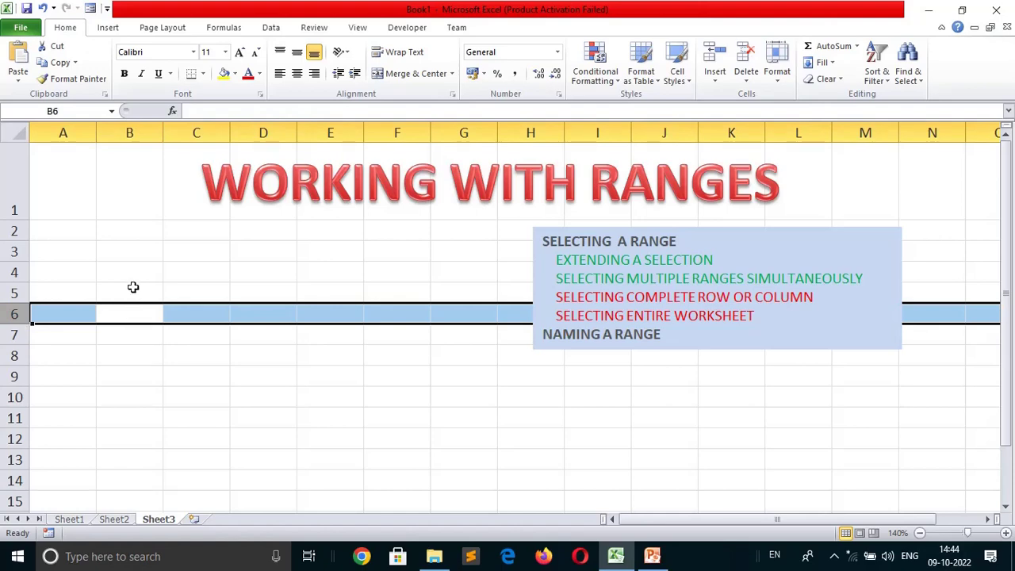
{"action": "left_click", "coordinate": [133, 288]}
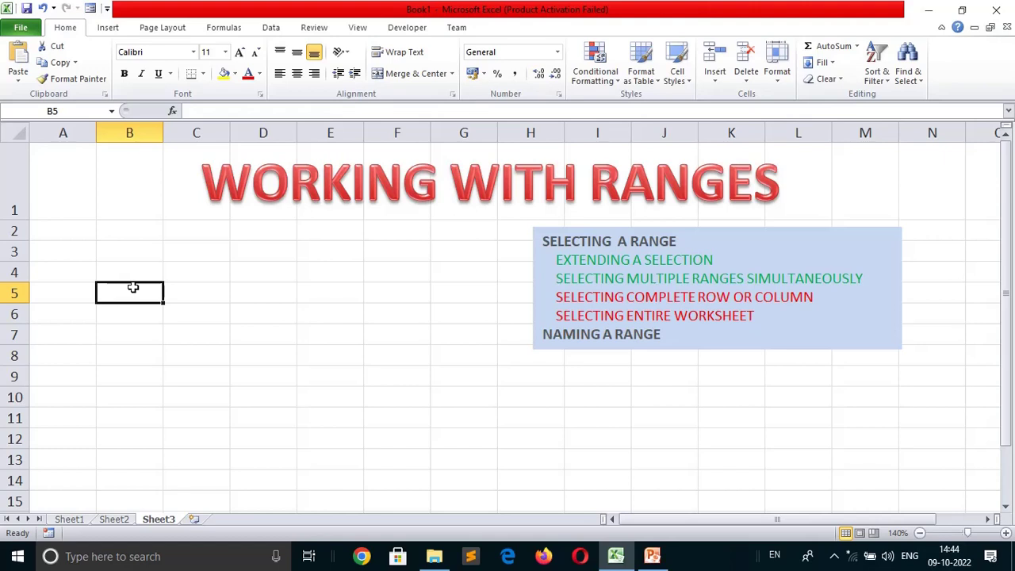
{"action": "key", "text": "ctrl+space"}
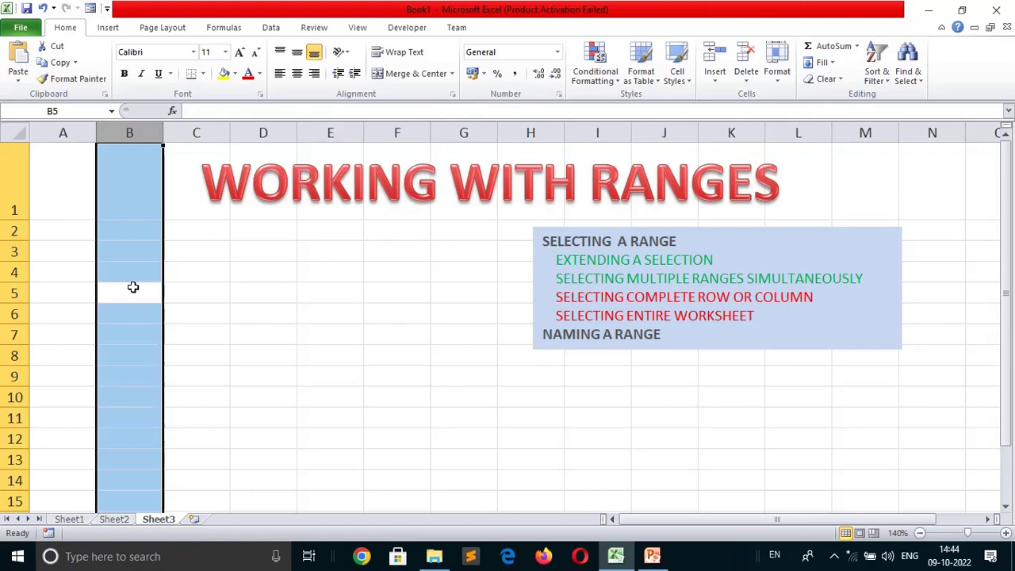
{"action": "key", "text": "ctrl+a"}
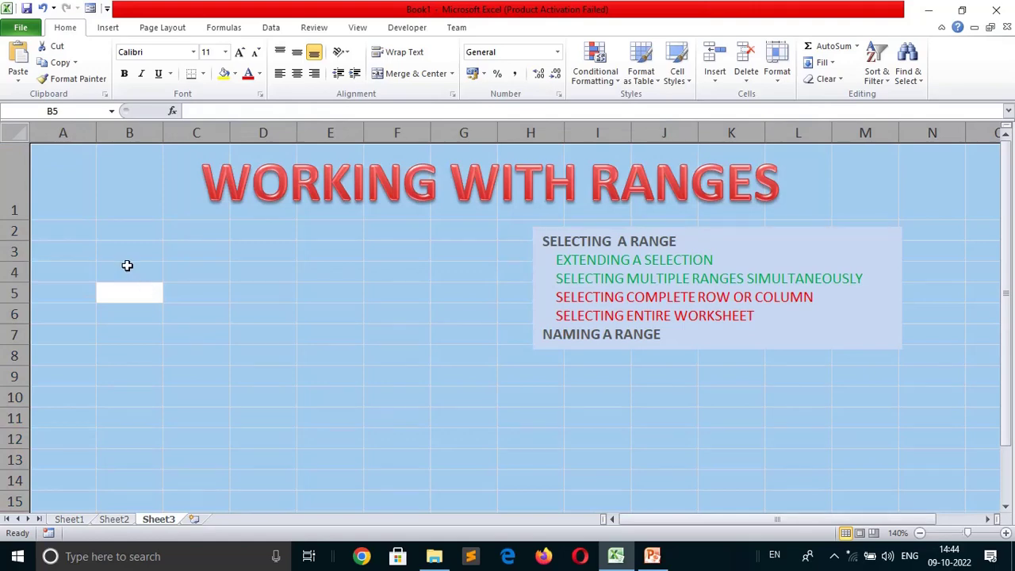
{"action": "left_click", "coordinate": [128, 268]}
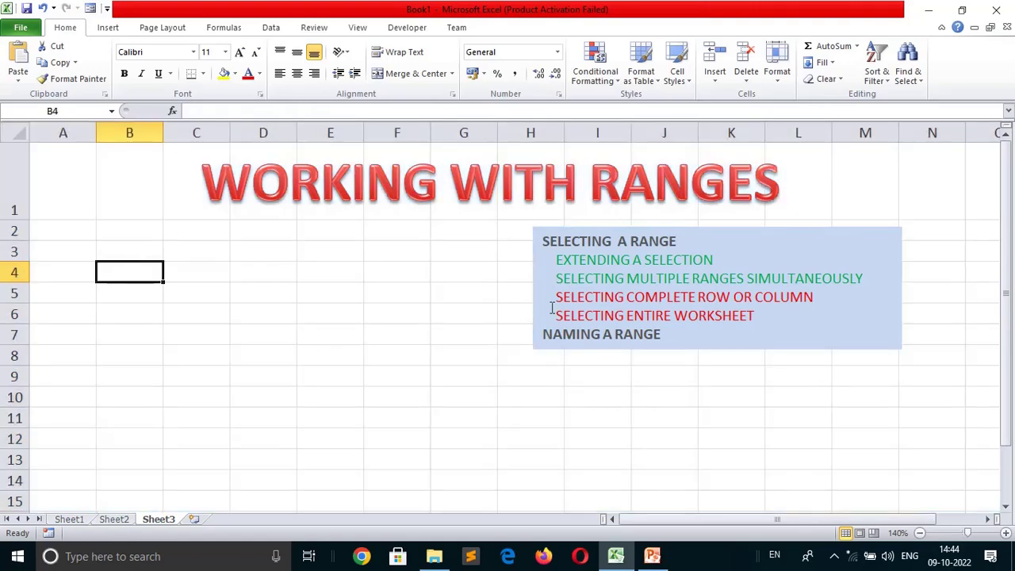
{"action": "left_click_drag", "start_coordinate": [555, 297], "coordinate": [821, 297]}
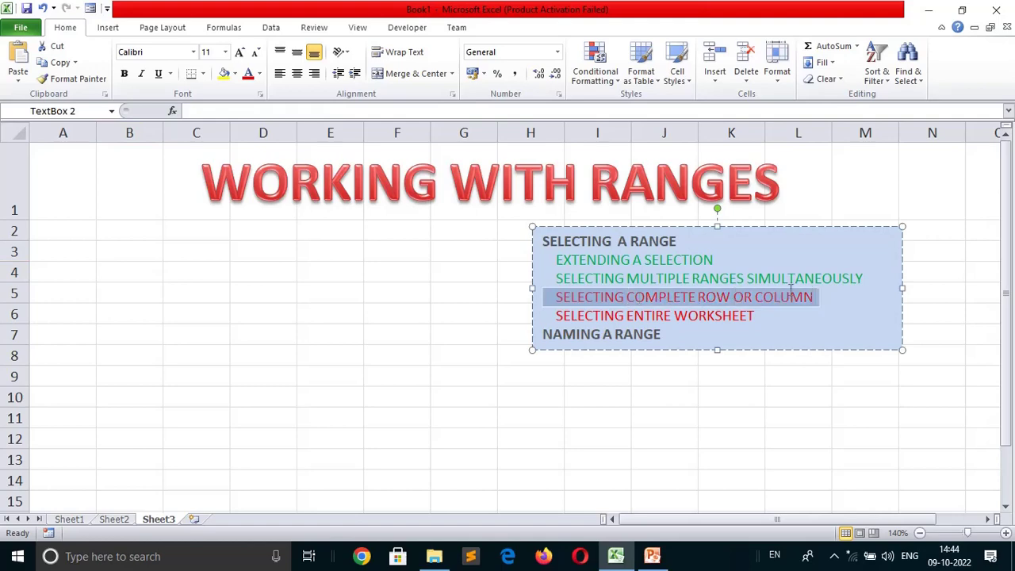
- Apply green font colour to the highlighted 'SELECTING COMPLETE ROW OR COLUMN' line
{"action": "left_click", "coordinate": [247, 73]}
{"action": "left_click", "coordinate": [203, 341]}
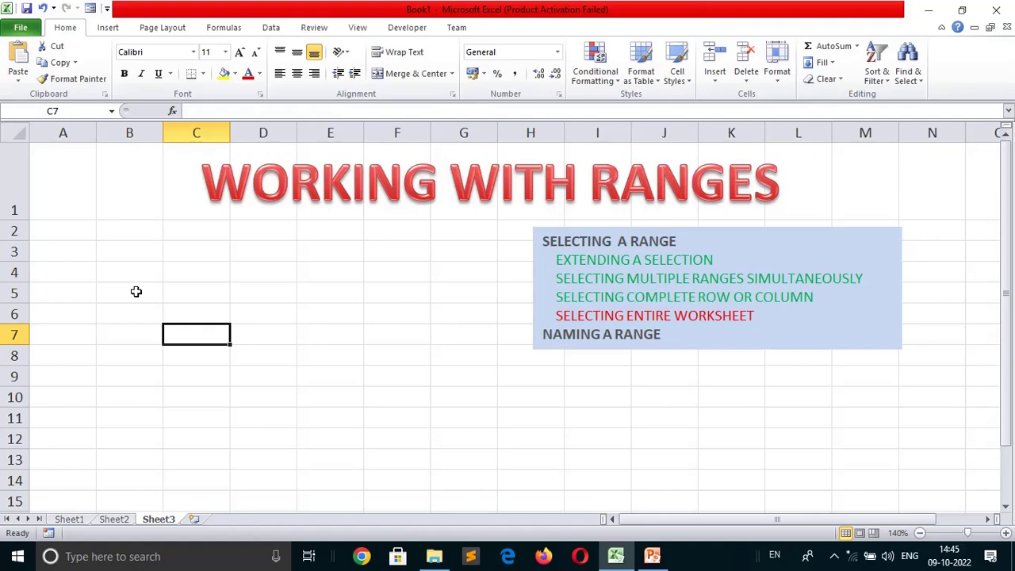
- Select the entire worksheet with Ctrl+A, then colour the 'SELECTING ENTIRE WORKSHEET' line green
{"action": "key", "text": "ctrl+a"}
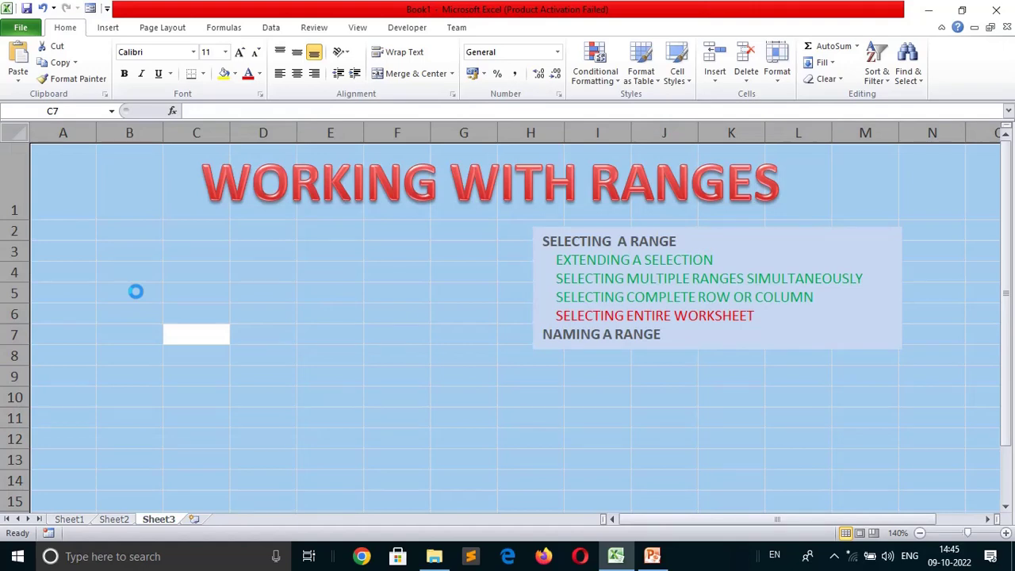
{"action": "left_click", "coordinate": [191, 292]}
{"action": "left_click_drag", "start_coordinate": [556, 315], "coordinate": [754, 317]}
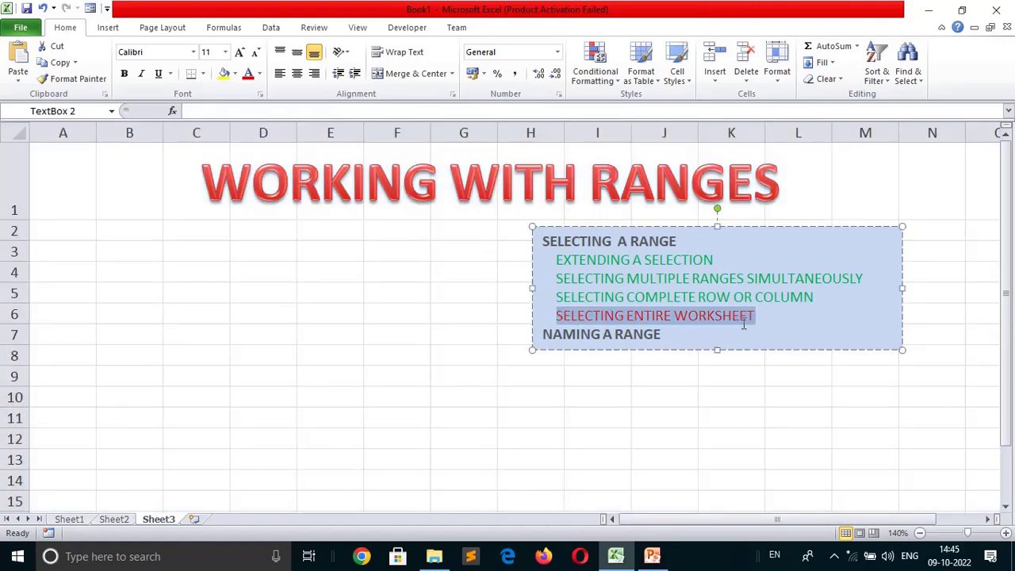
{"action": "left_click", "coordinate": [247, 73]}
{"action": "left_click", "coordinate": [256, 347]}
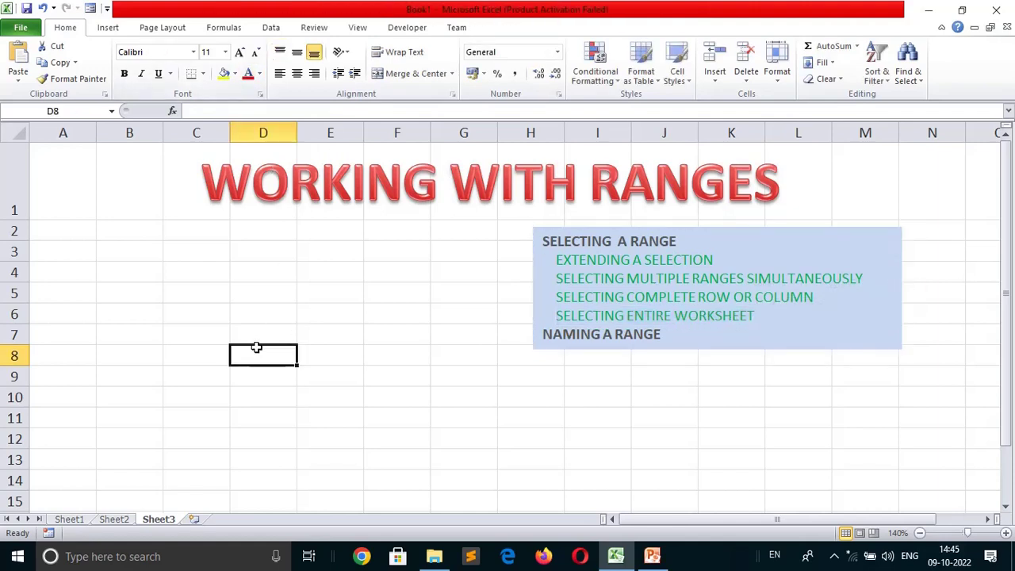
- On Sheet2, select the Item/Quantity table B2:C7 from B2 using Extend Selection mode
{"action": "left_click", "coordinate": [117, 520]}
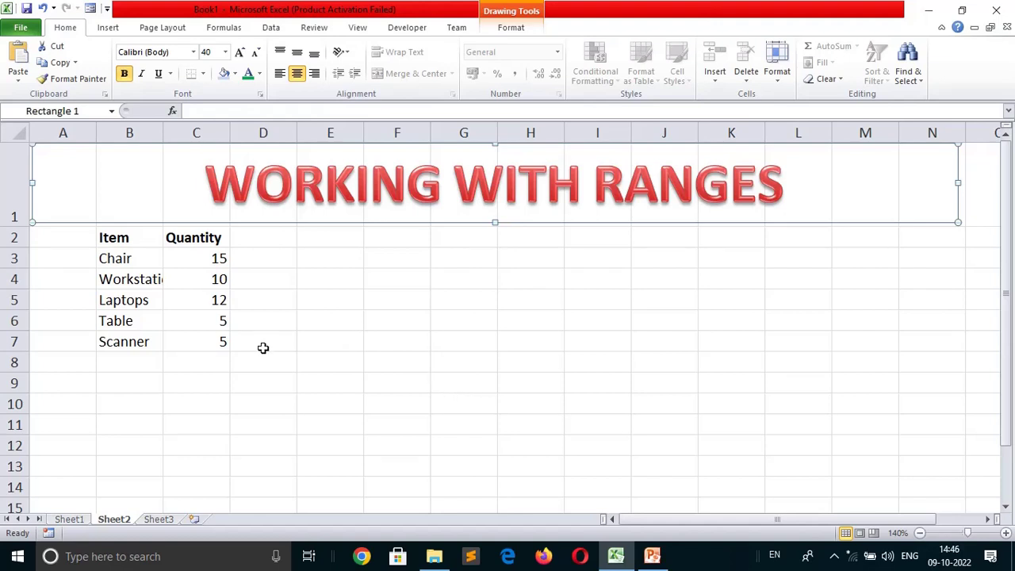
{"action": "left_click", "coordinate": [116, 241]}
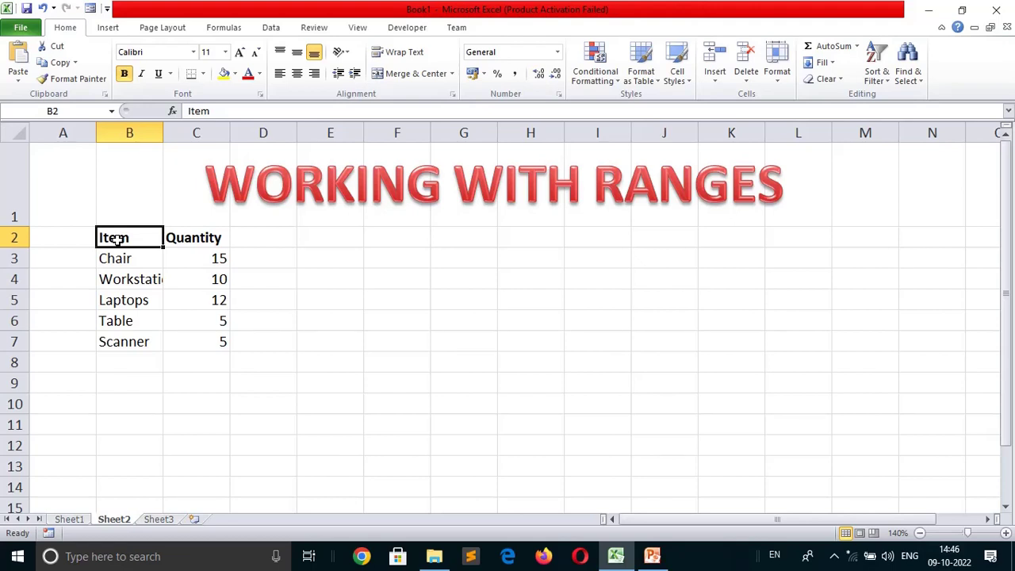
{"action": "key", "text": "F8"}
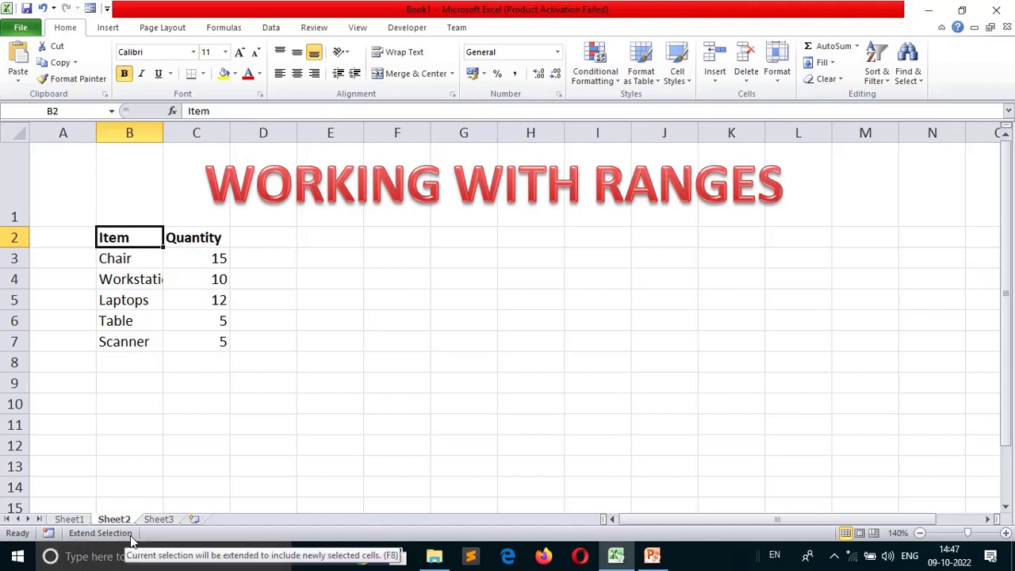
{"action": "left_click", "coordinate": [216, 342]}
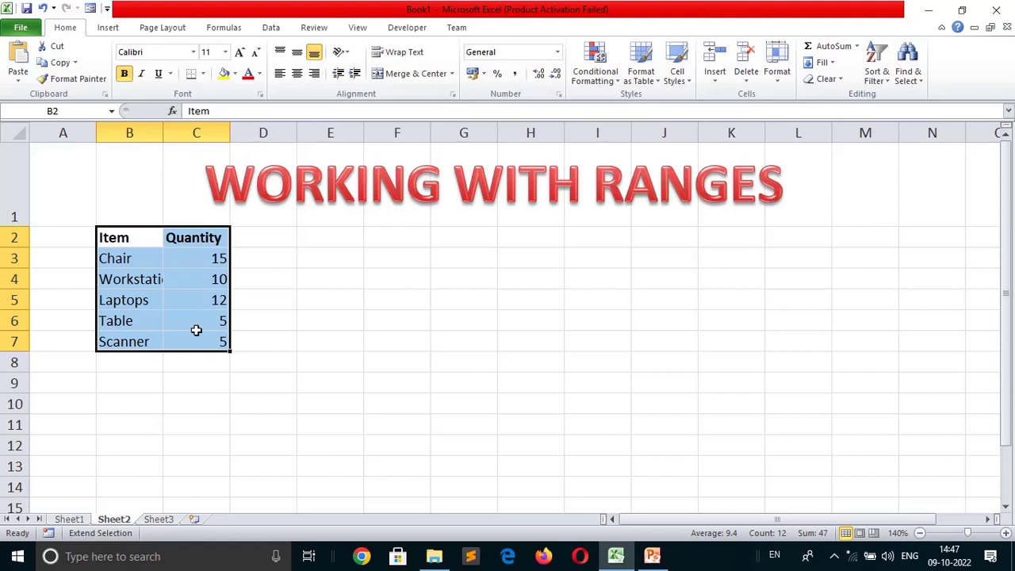
{"action": "key", "text": "F8"}
{"action": "left_click", "coordinate": [215, 386]}
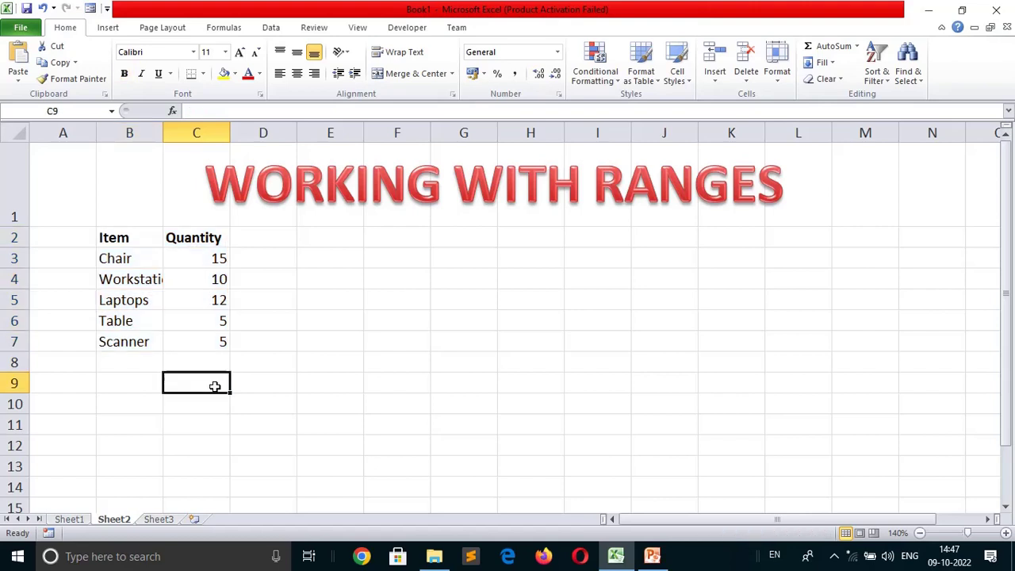
- Reselect the table B2:C7 with Ctrl+A, then with Ctrl+Shift+Down and Right from B2
{"action": "left_click_drag", "start_coordinate": [109, 238], "coordinate": [202, 342]}
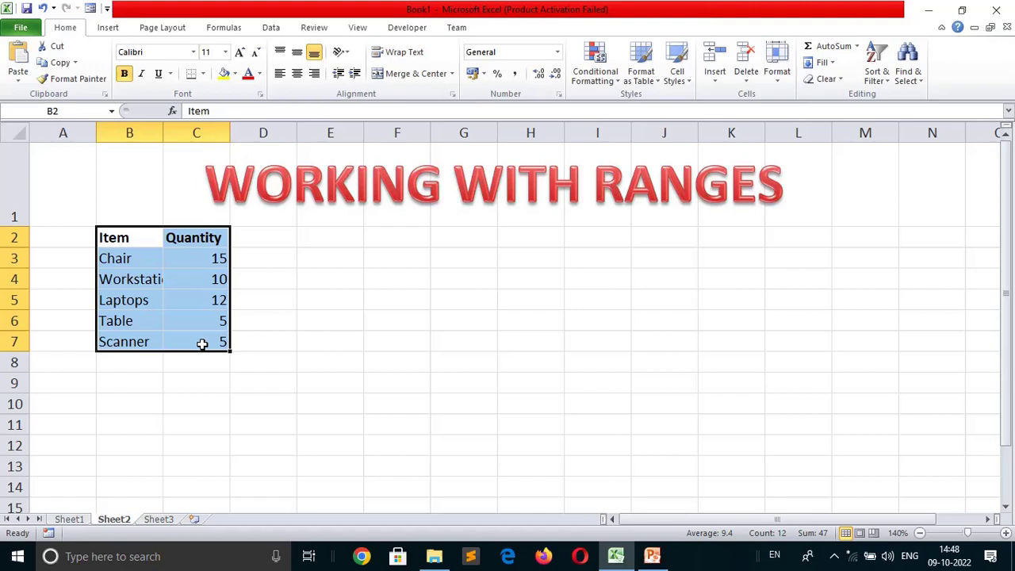
{"action": "left_click", "coordinate": [205, 399]}
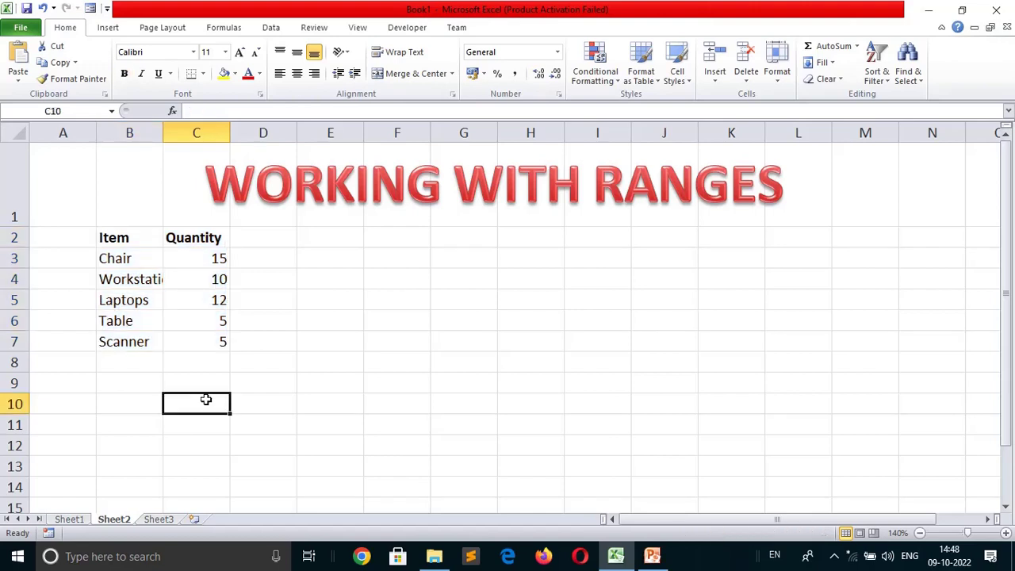
{"action": "left_click", "coordinate": [124, 238]}
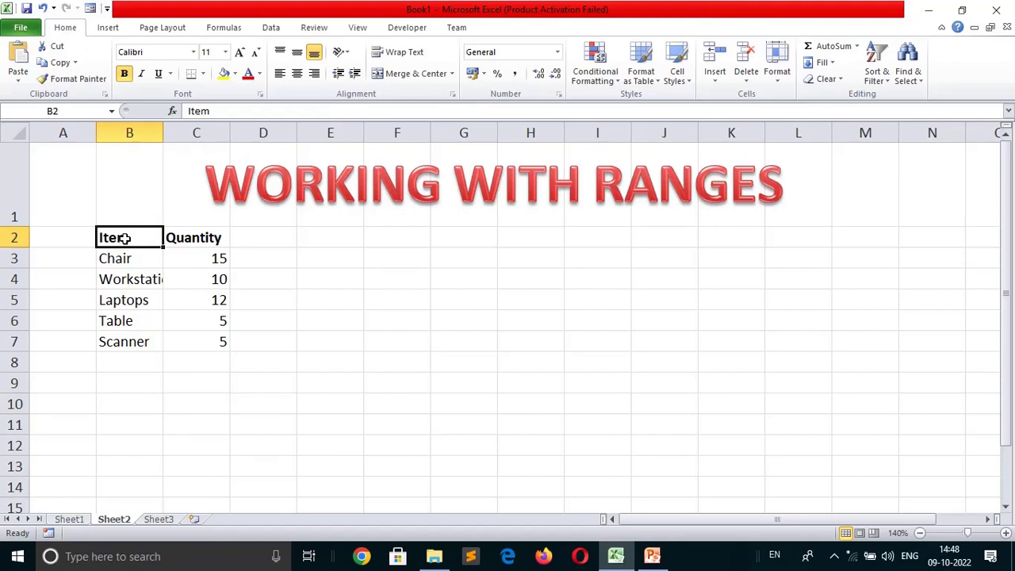
{"action": "key", "text": "ctrl+a"}
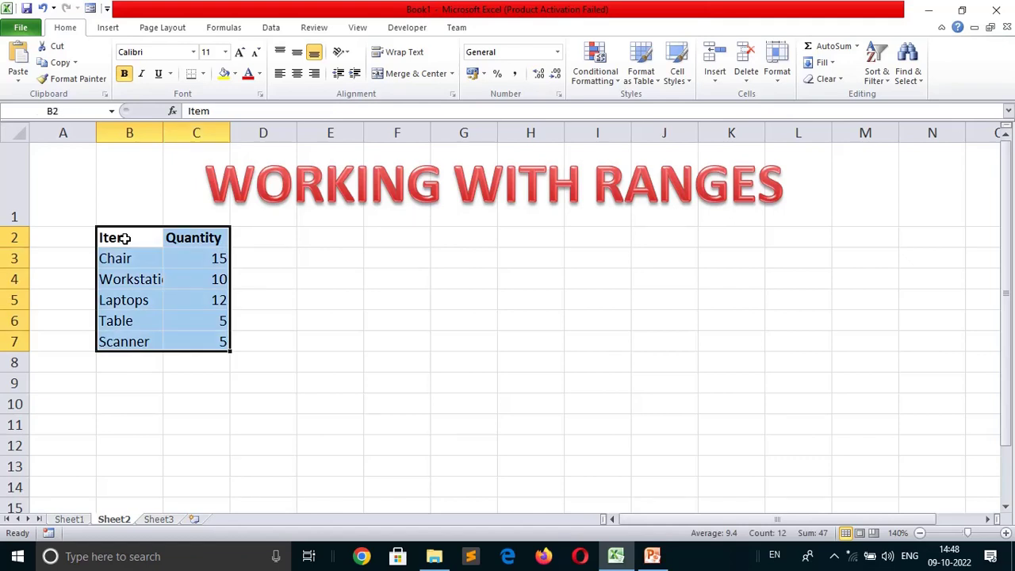
{"action": "left_click", "coordinate": [124, 238]}
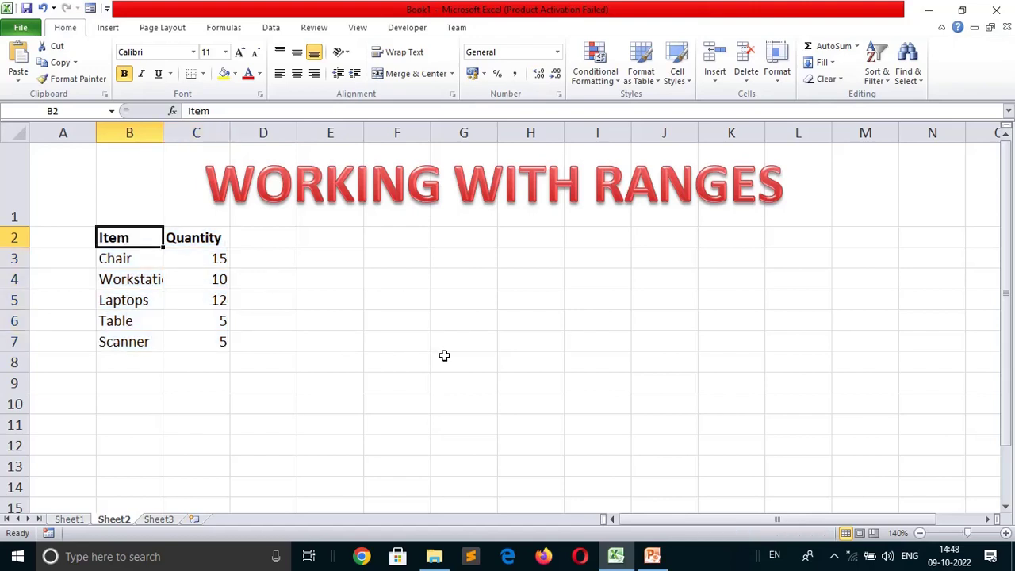
{"action": "key", "text": "ctrl+shift+Down"}
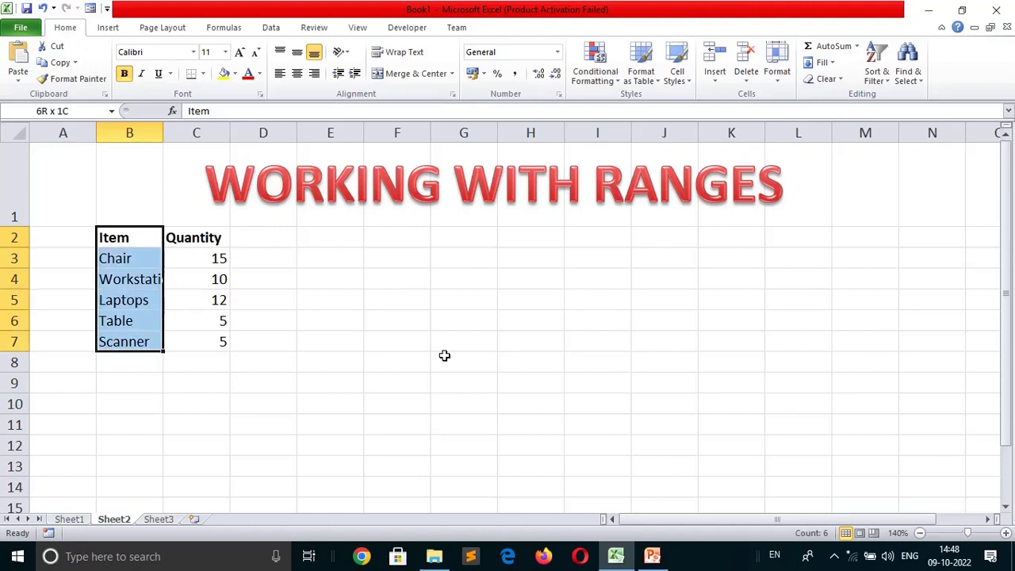
{"action": "key", "text": "ctrl+shift+Right"}
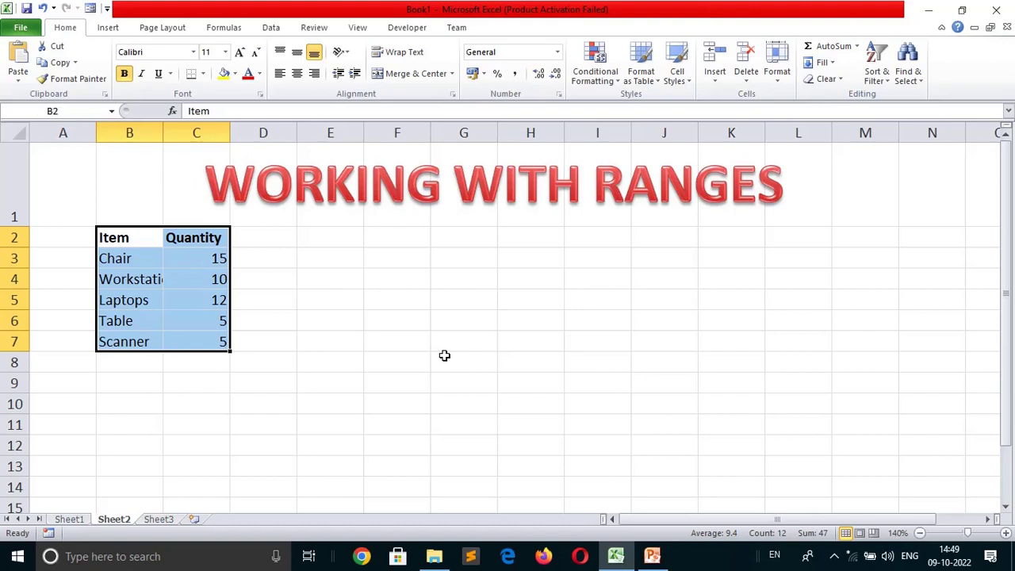
- Enter the test value 'yyy' in cell E4
{"action": "left_click", "coordinate": [328, 274]}
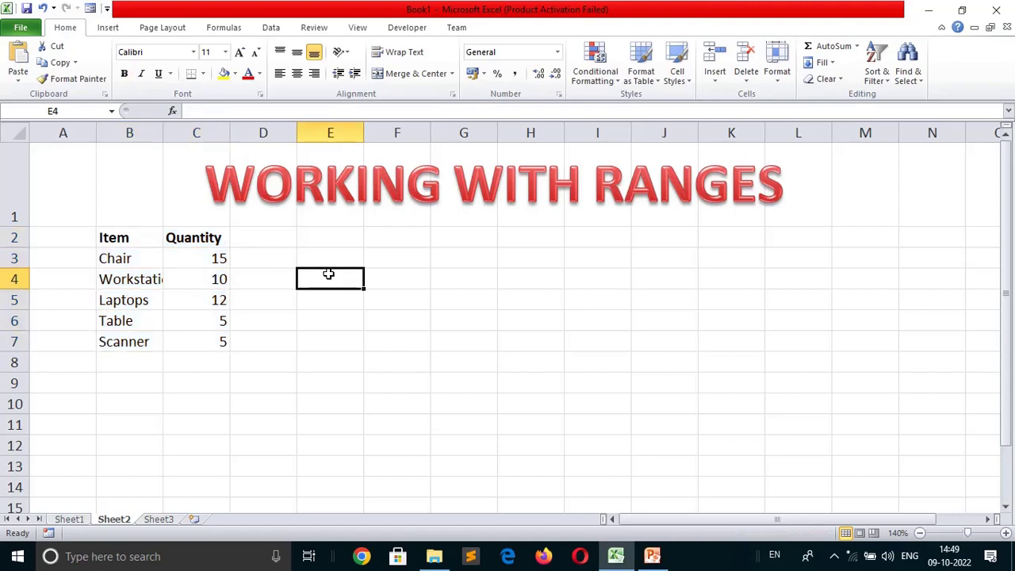
{"action": "type", "text": "yyy"}
{"action": "key", "text": "Return"}
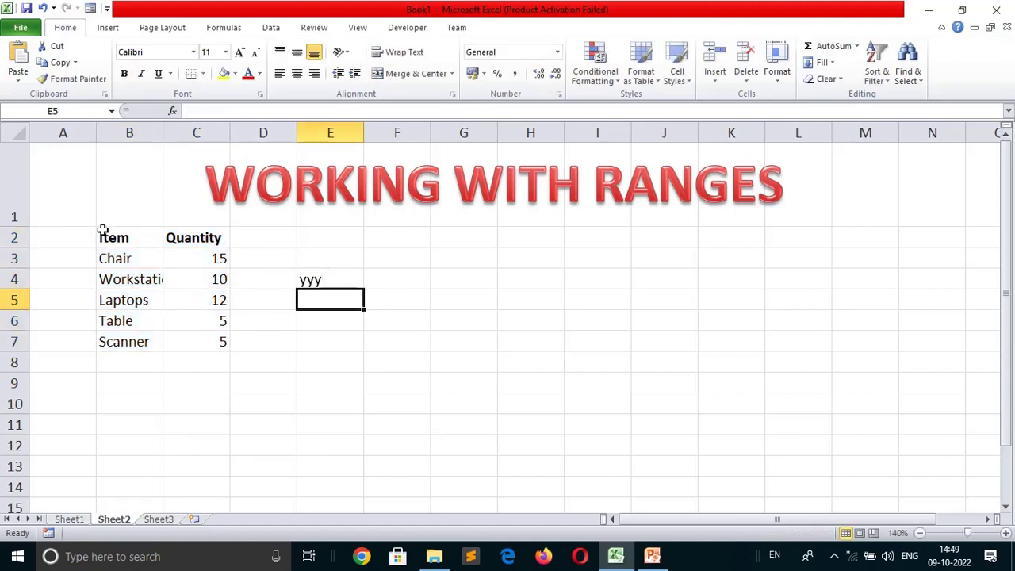
- Select B2:C7 from B2 with Ctrl+Shift+Down and Right, testing extension past column C
{"action": "left_click", "coordinate": [104, 230]}
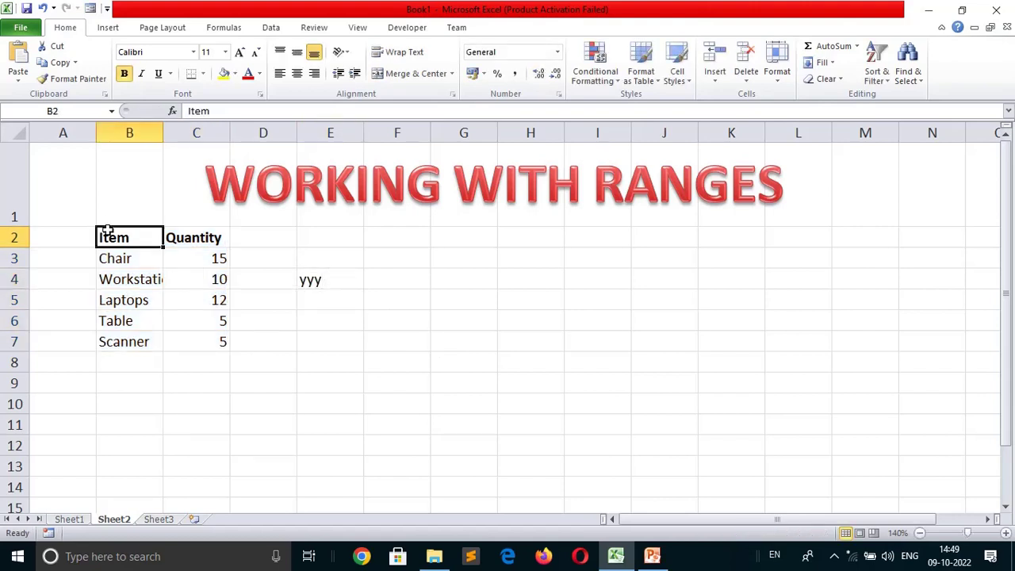
{"action": "key", "text": "ctrl+shift+Down"}
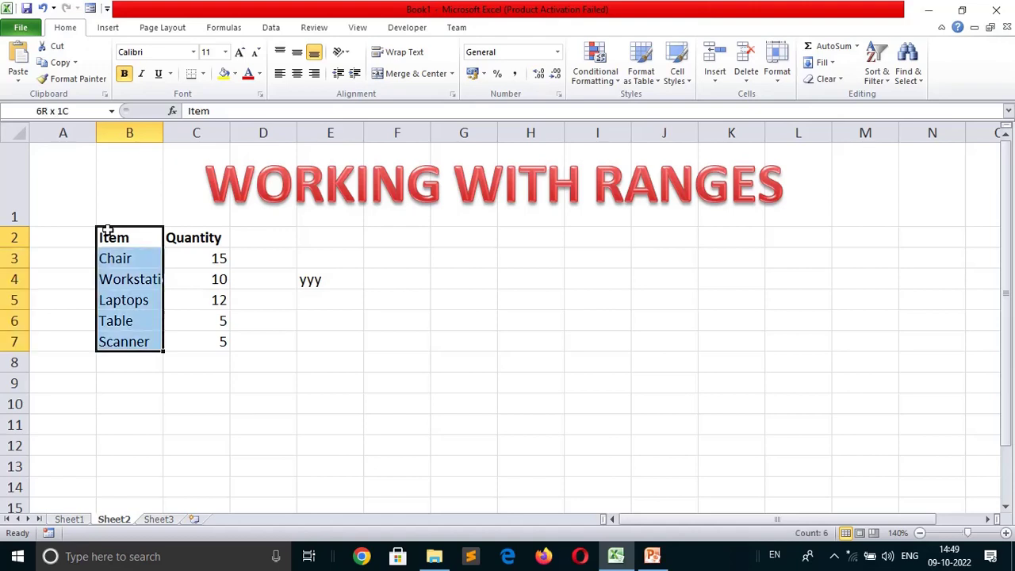
{"action": "key", "text": "ctrl+shift+Right"}
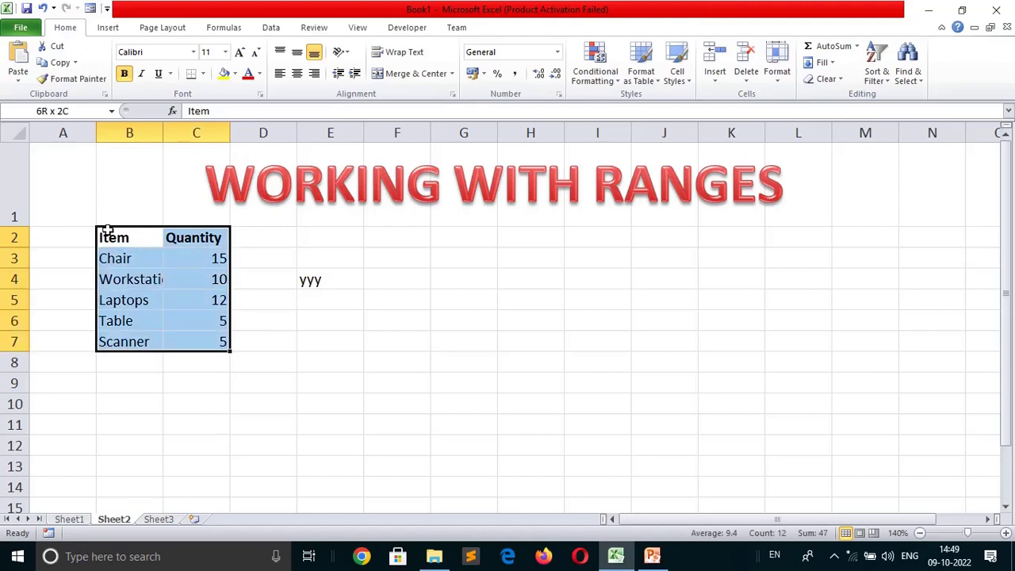
{"action": "key", "text": "ctrl+shift+Right"}
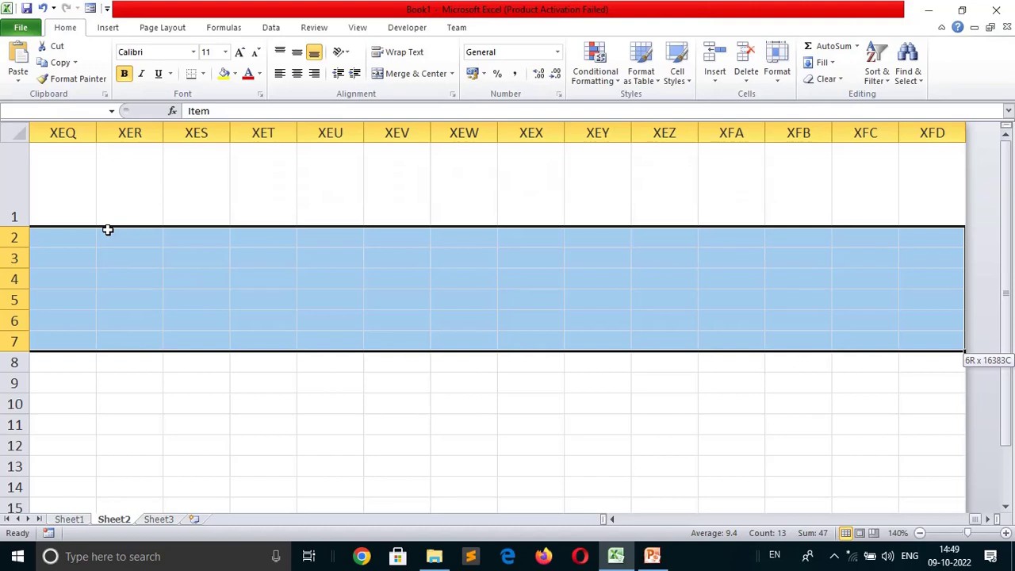
{"action": "key", "text": "ctrl+shift+Left"}
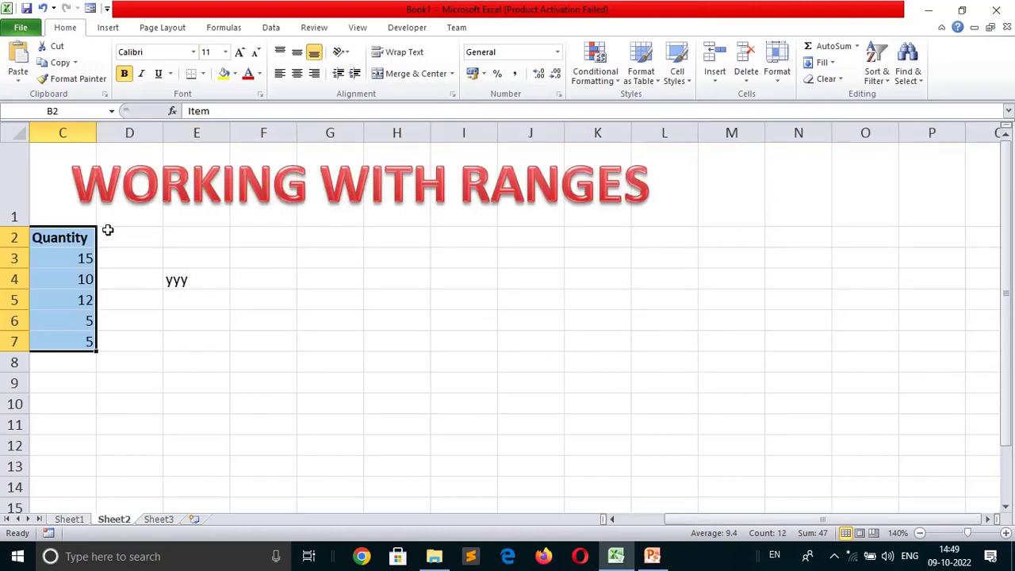
{"action": "key", "text": "Left"}
- Use Ctrl+A from B2 and B5 to select the Item/Quantity table, then the entire worksheet
{"action": "left_click", "coordinate": [119, 237]}
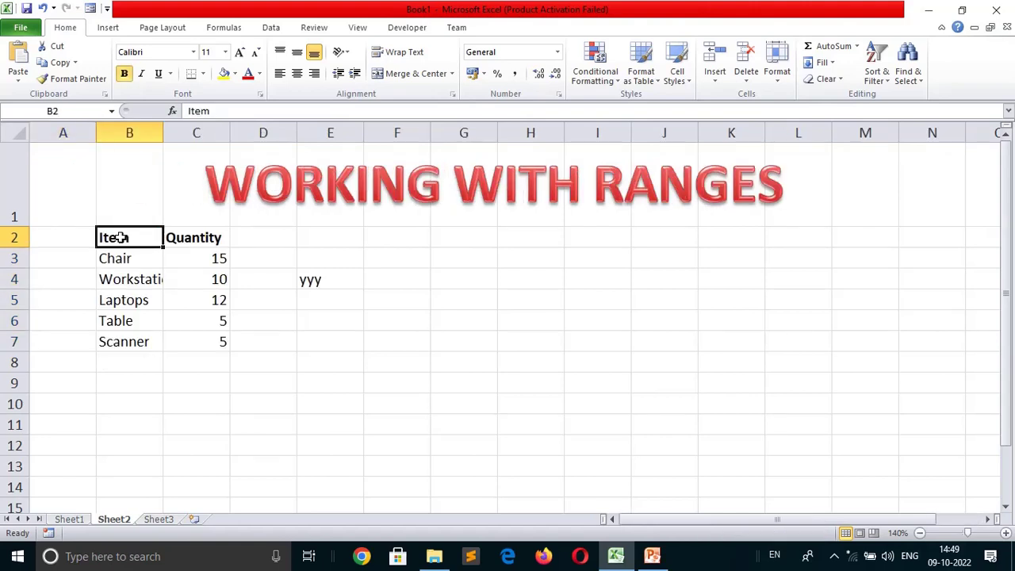
{"action": "left_click", "coordinate": [335, 283]}
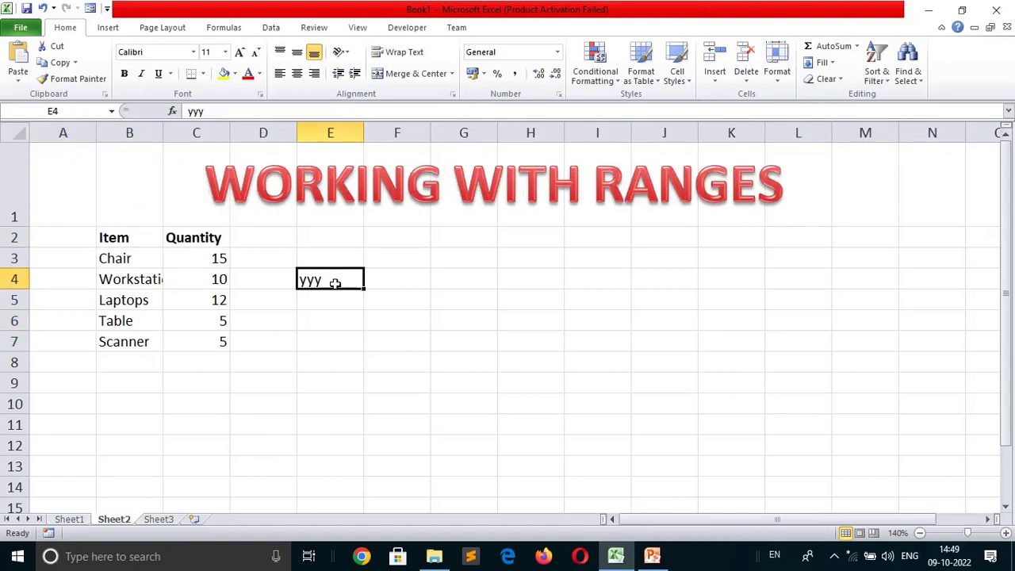
{"action": "left_click", "coordinate": [127, 238]}
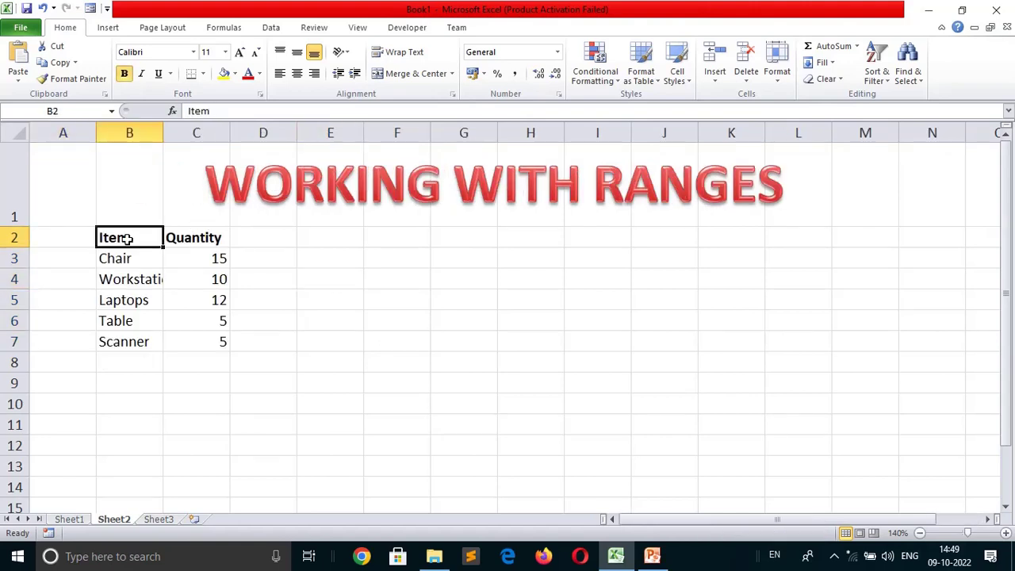
{"action": "key", "text": "ctrl+a"}
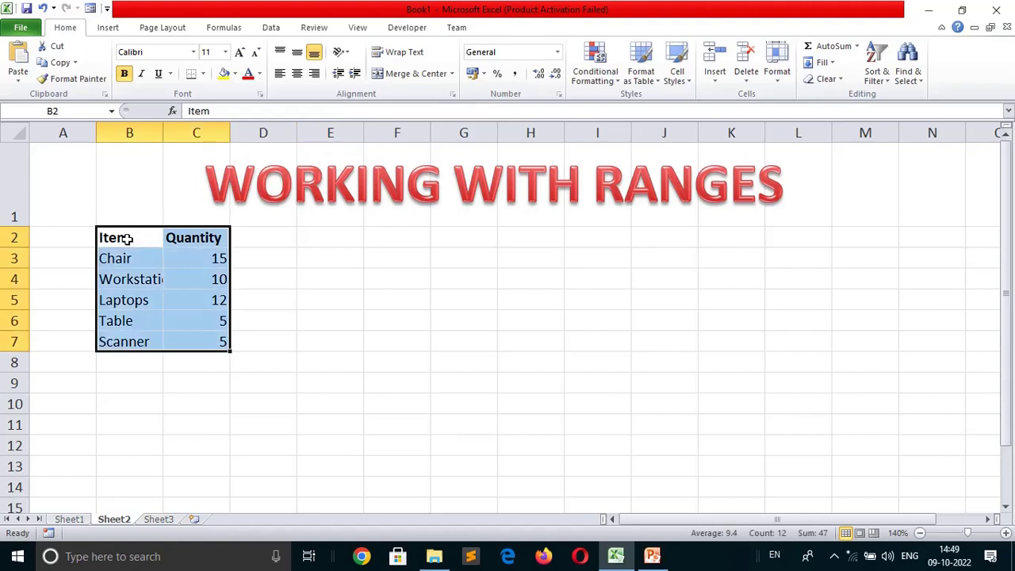
{"action": "left_click", "coordinate": [202, 417]}
{"action": "left_click", "coordinate": [119, 295]}
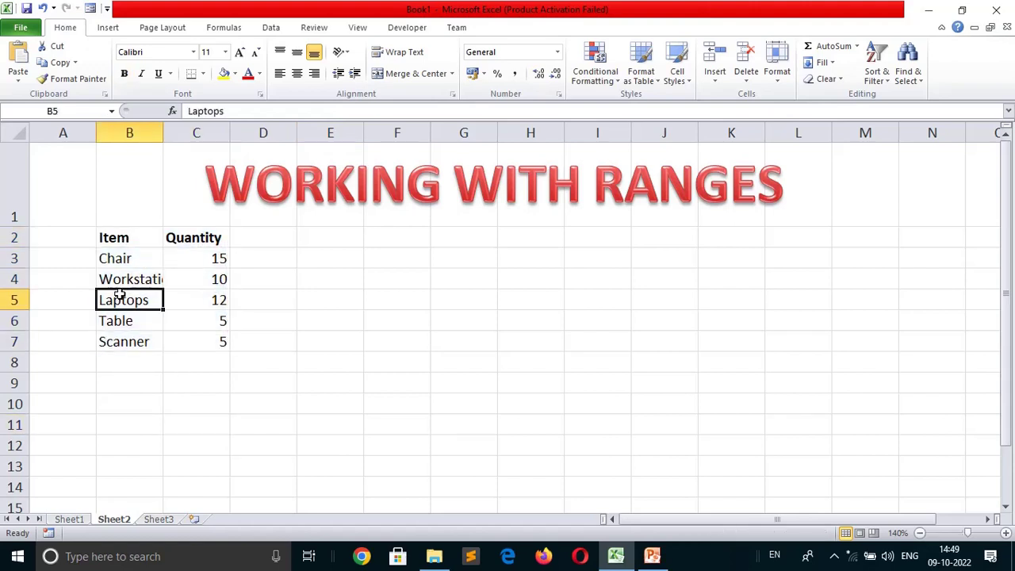
{"action": "key", "text": "ctrl+a"}
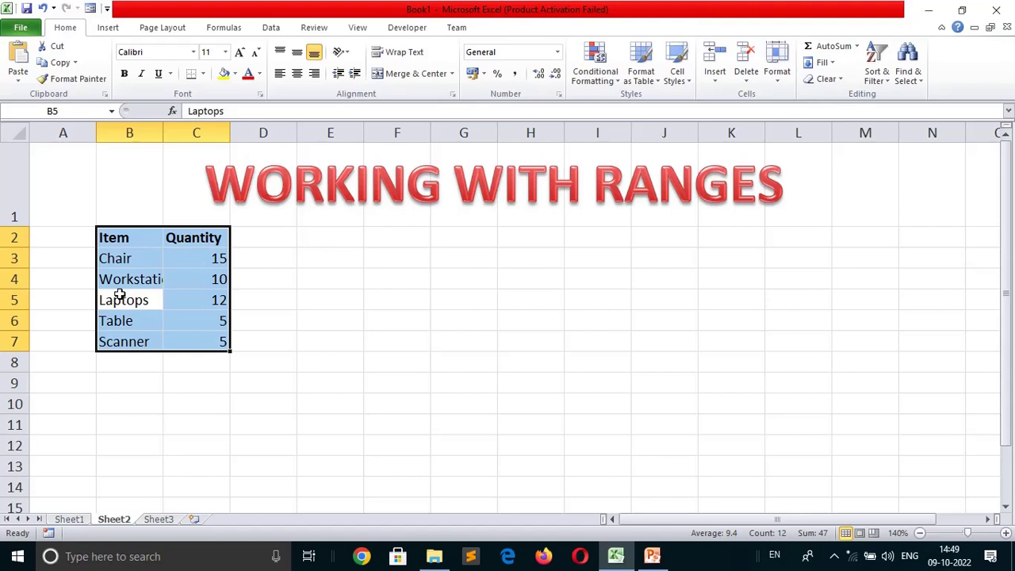
{"action": "key", "text": "ctrl+a"}
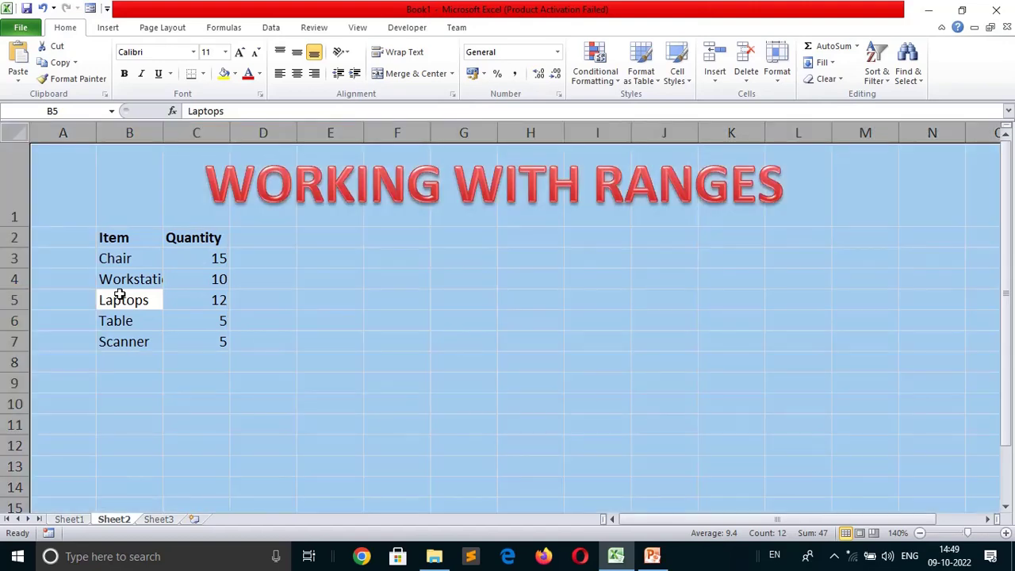
{"action": "left_click", "coordinate": [302, 379]}
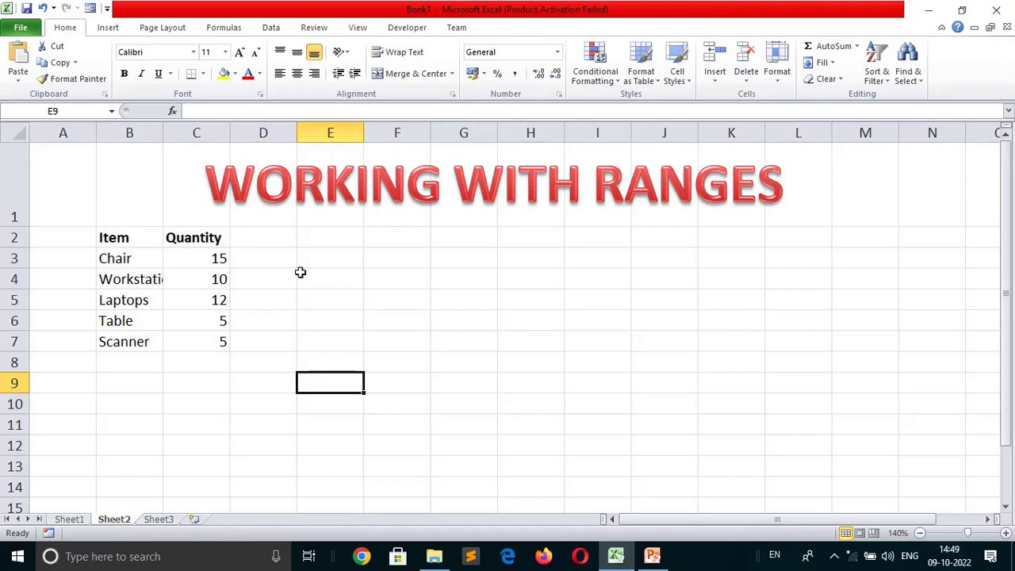
{"action": "key", "text": "ctrl+End"}
- Name the Item/Quantity table range B2:C7 'Officeitems' using the Name Box
{"action": "left_click", "coordinate": [116, 242]}
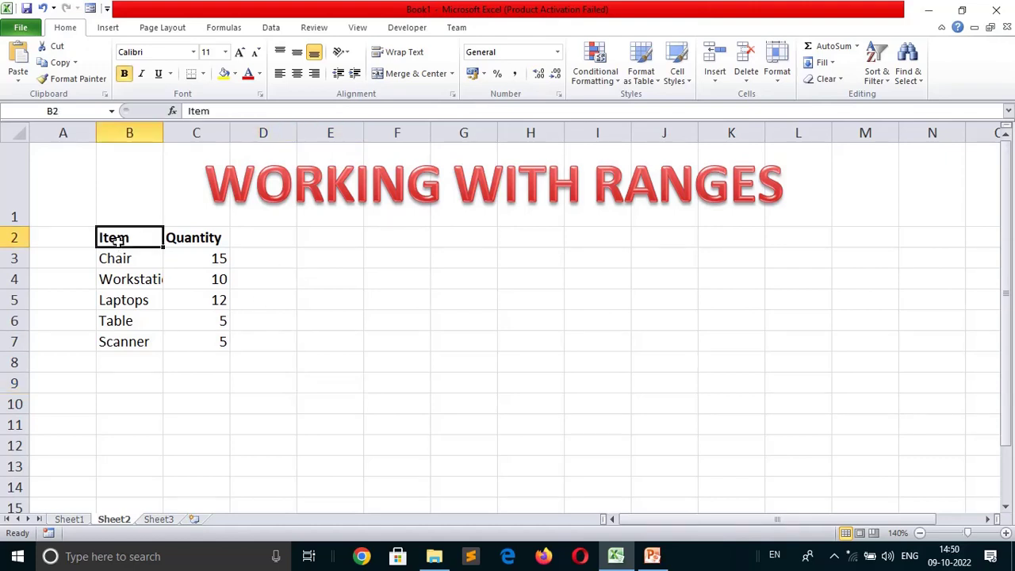
{"action": "key", "text": "ctrl+a"}
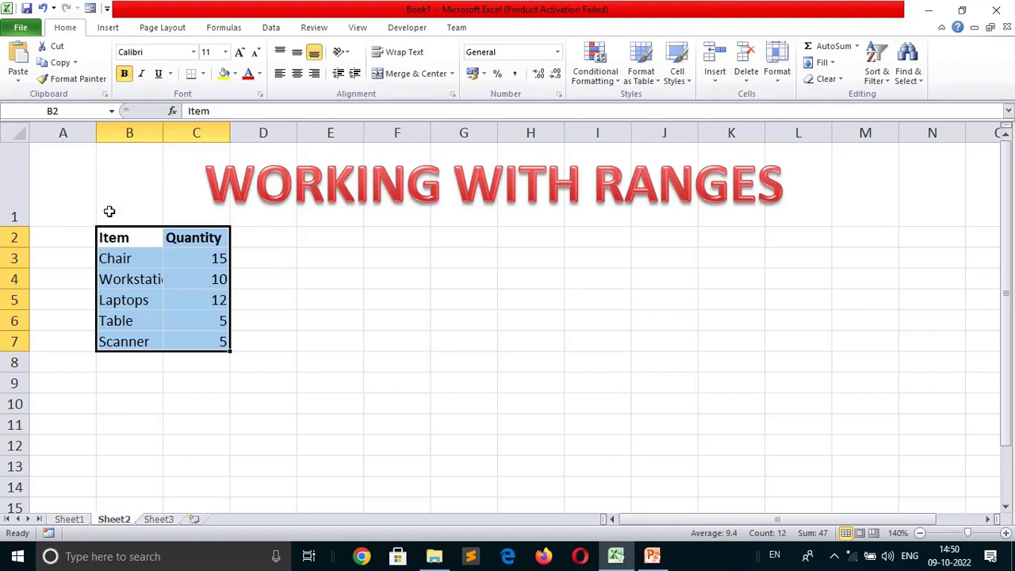
{"action": "left_click", "coordinate": [70, 111]}
{"action": "type", "text": "O"}
{"action": "type", "text": "ffic"}
{"action": "type", "text": "e"}
{"action": "type", "text": "ite"}
{"action": "type", "text": "ms"}
{"action": "key", "text": "Return"}
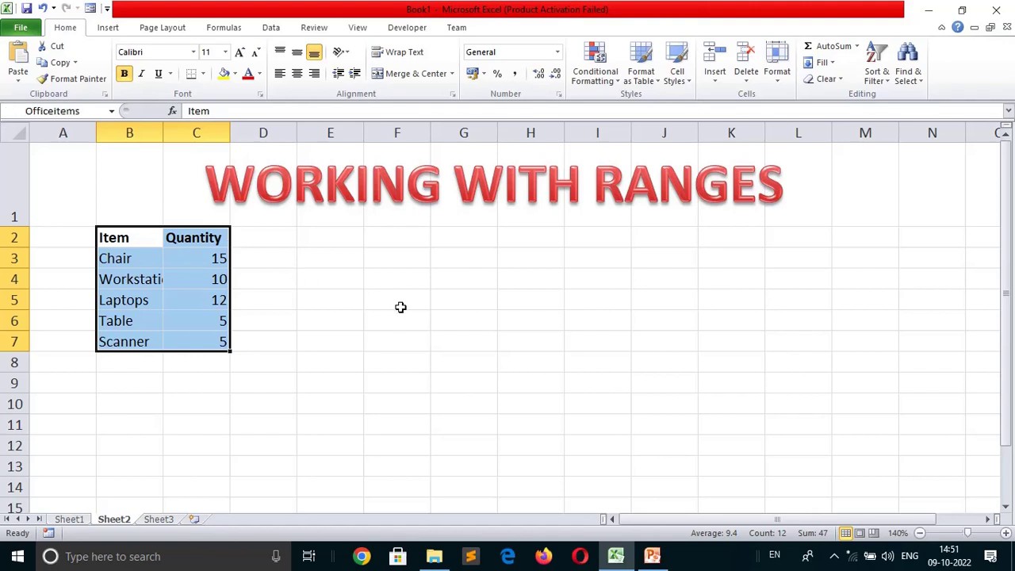
- Reselect B2:C7 to confirm it carries the Officeitems name
{"action": "left_click", "coordinate": [399, 306]}
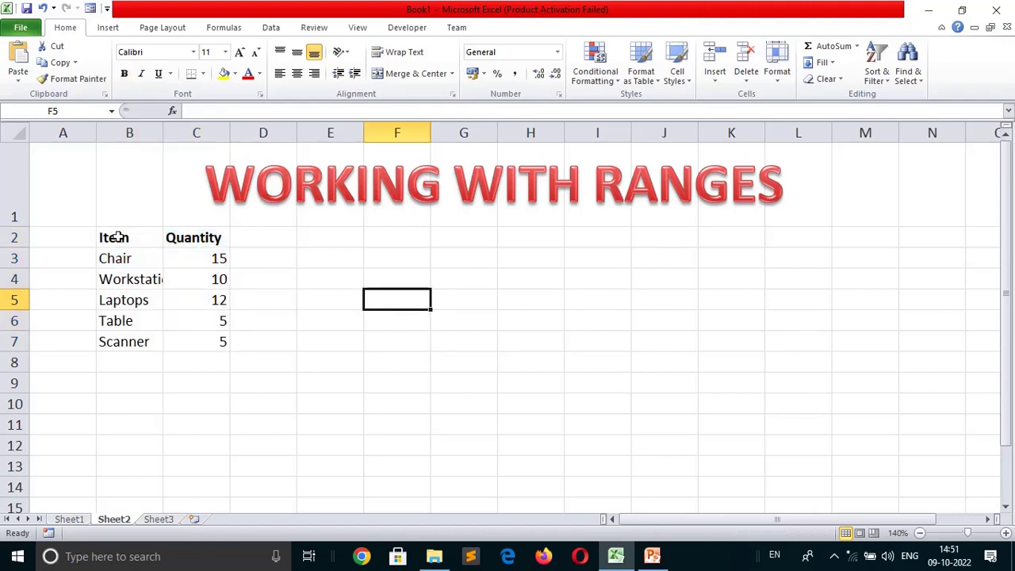
{"action": "mouse_move", "coordinate": [114, 237]}
{"action": "left_mouse_down"}
{"action": "mouse_move", "coordinate": [203, 326]}
{"action": "mouse_move", "coordinate": [204, 341]}
{"action": "left_mouse_up"}
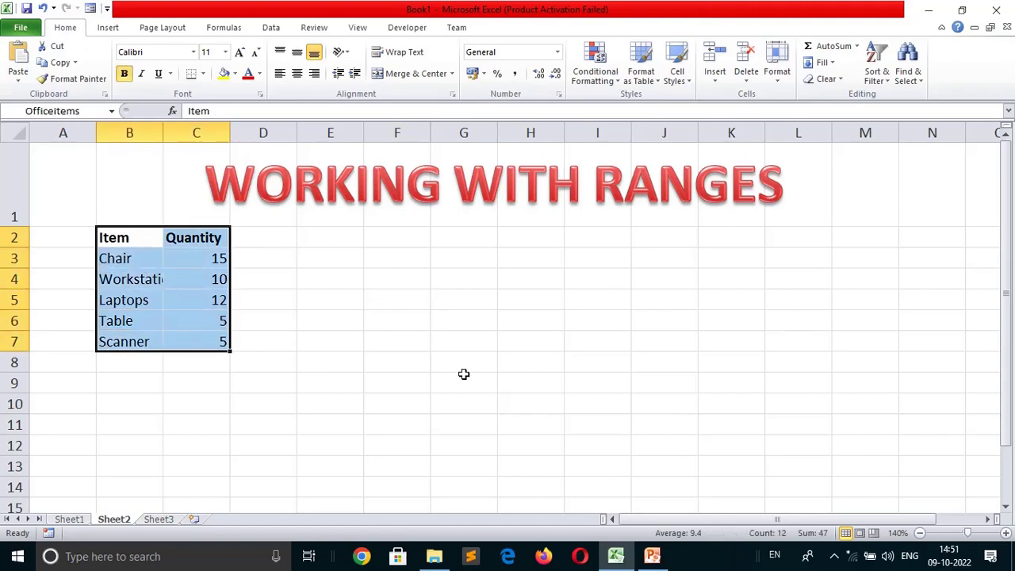
{"action": "left_click", "coordinate": [466, 297]}
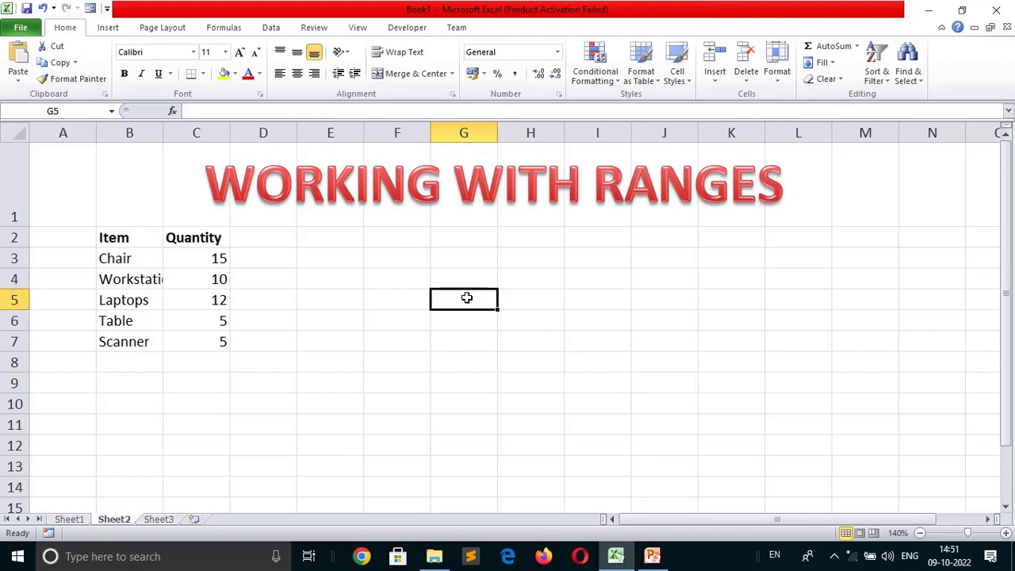
- Enter =COUNTA(Officeitems) in G5, picking the name from autocomplete, returning 12
{"action": "type", "text": "=co"}
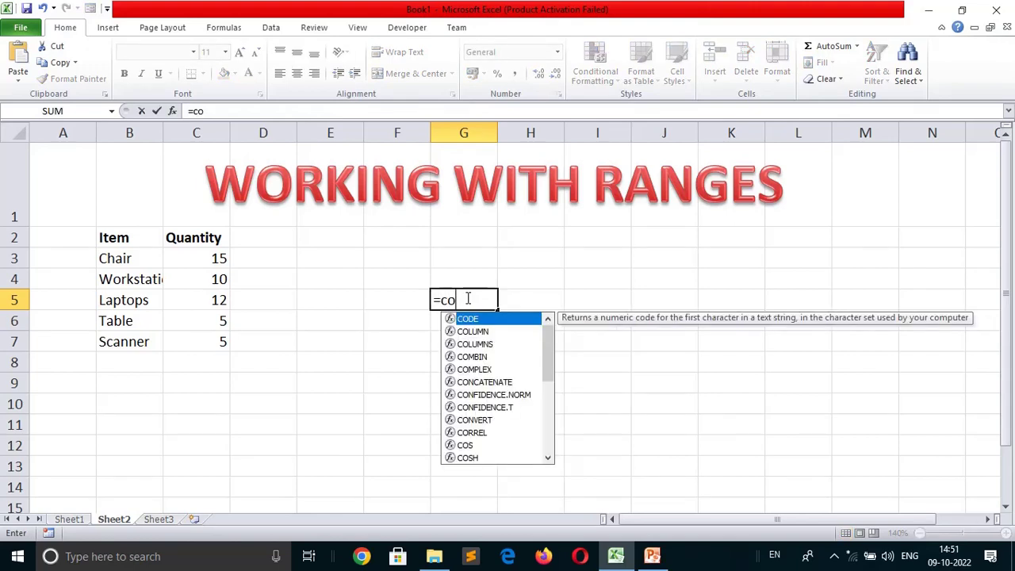
{"action": "type", "text": "unta"}
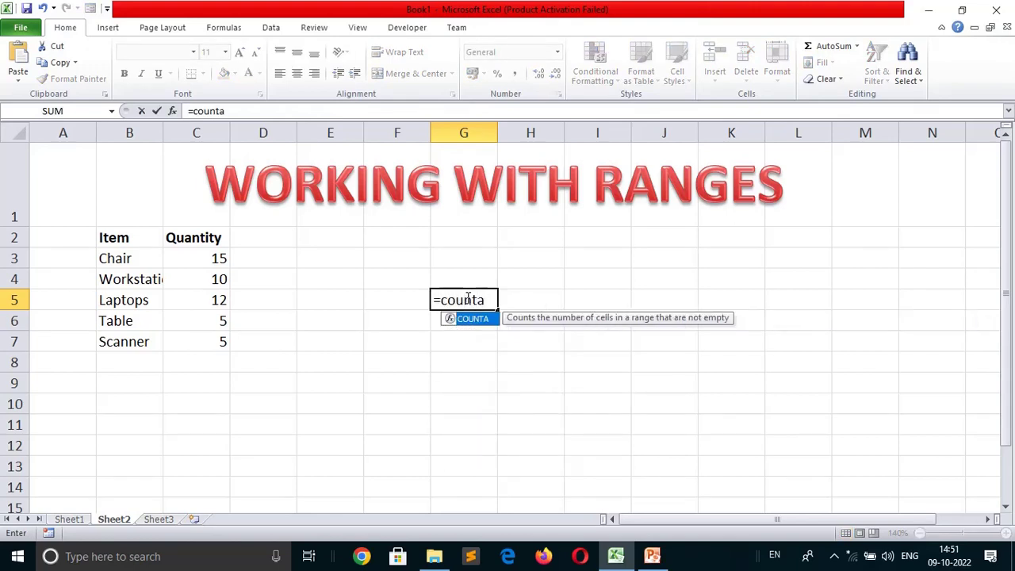
{"action": "type", "text": "("}
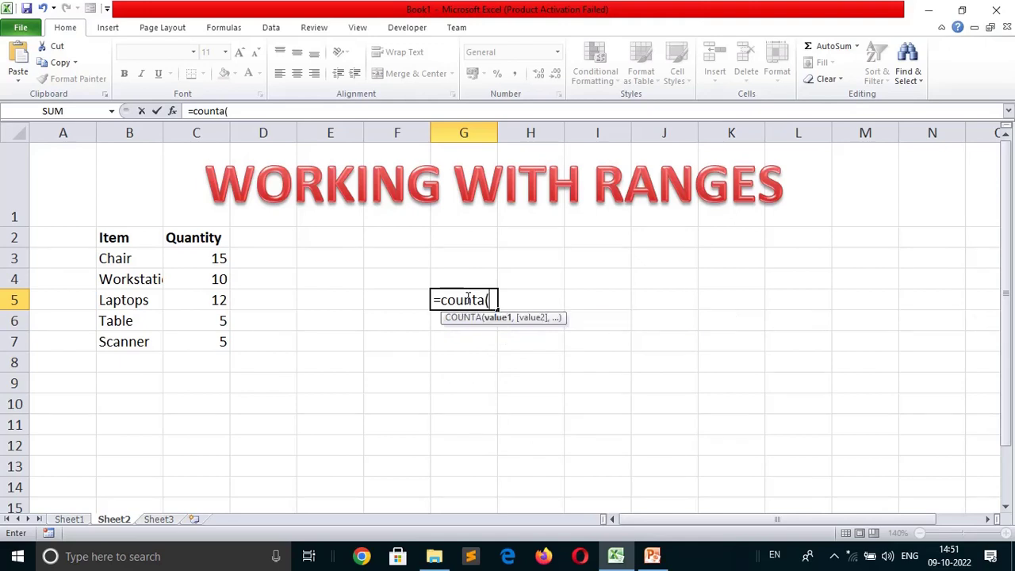
{"action": "type", "text": "o"}
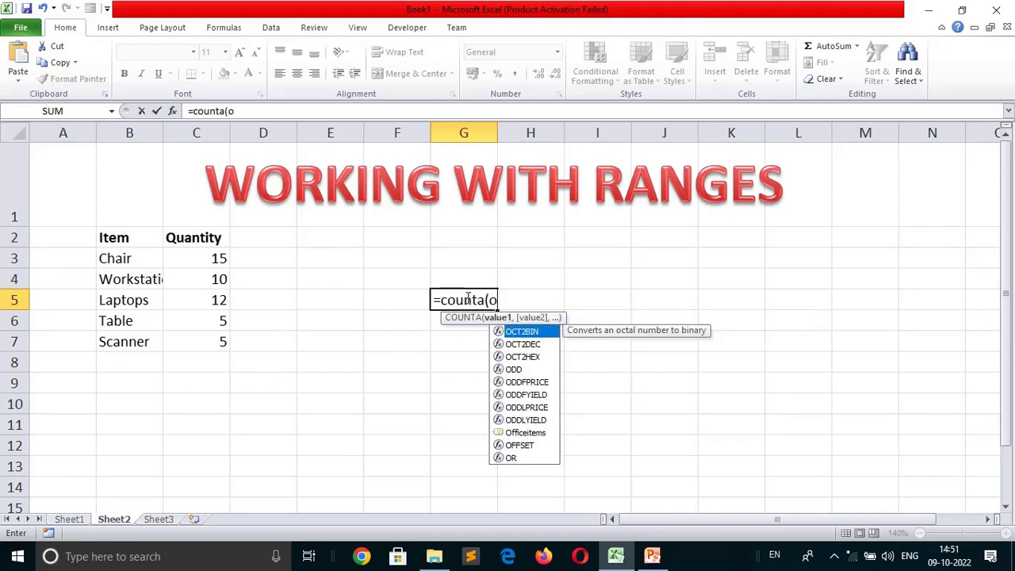
{"action": "type", "text": "f"}
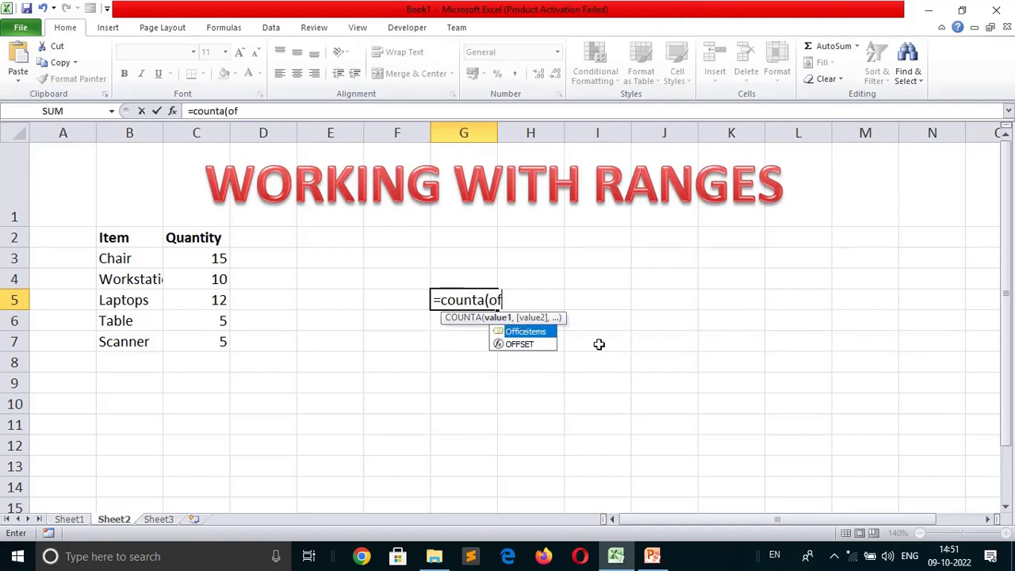
{"action": "double_click", "coordinate": [541, 331]}
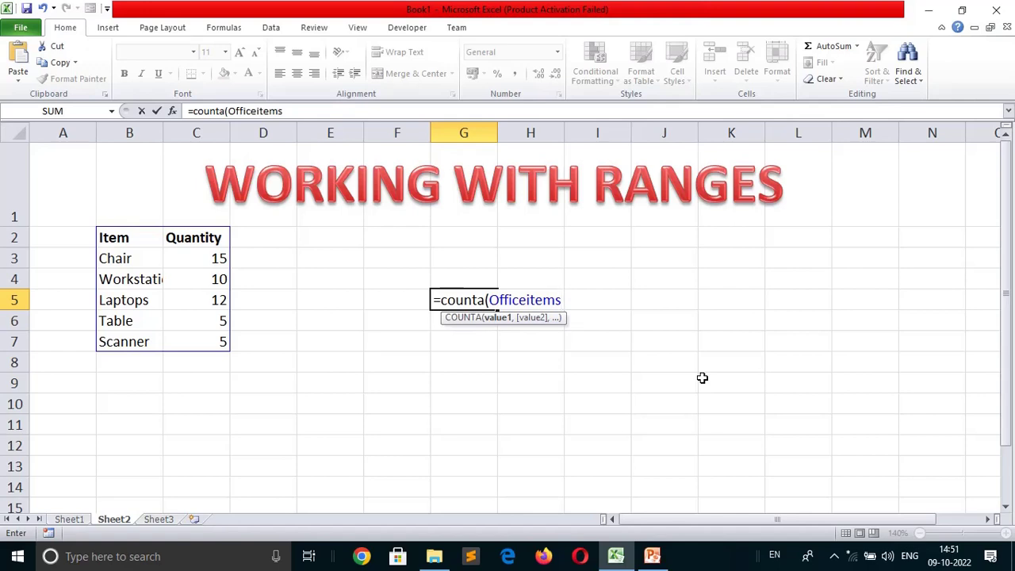
{"action": "key", "text": "Return"}
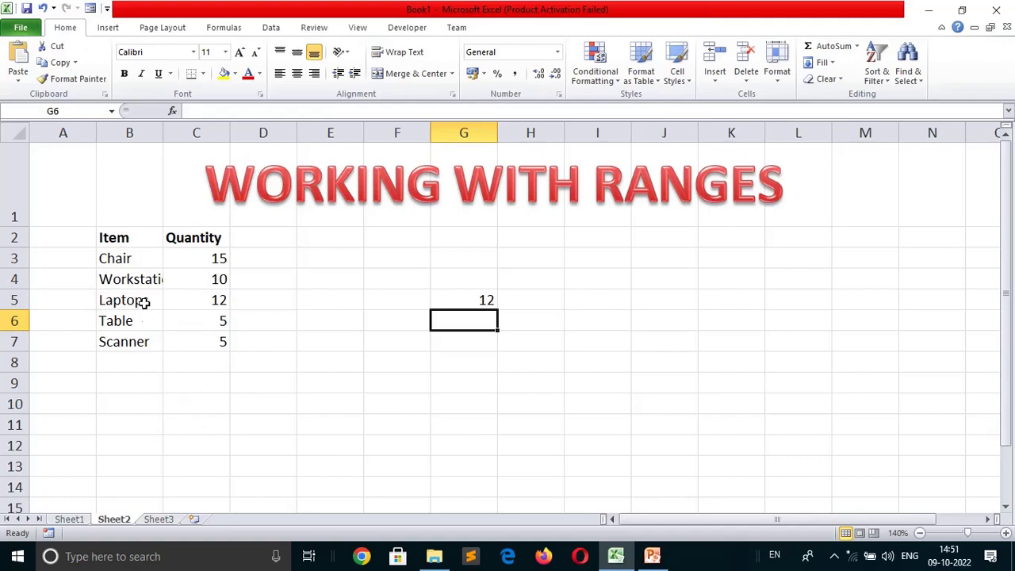
{"action": "left_click", "coordinate": [447, 391]}
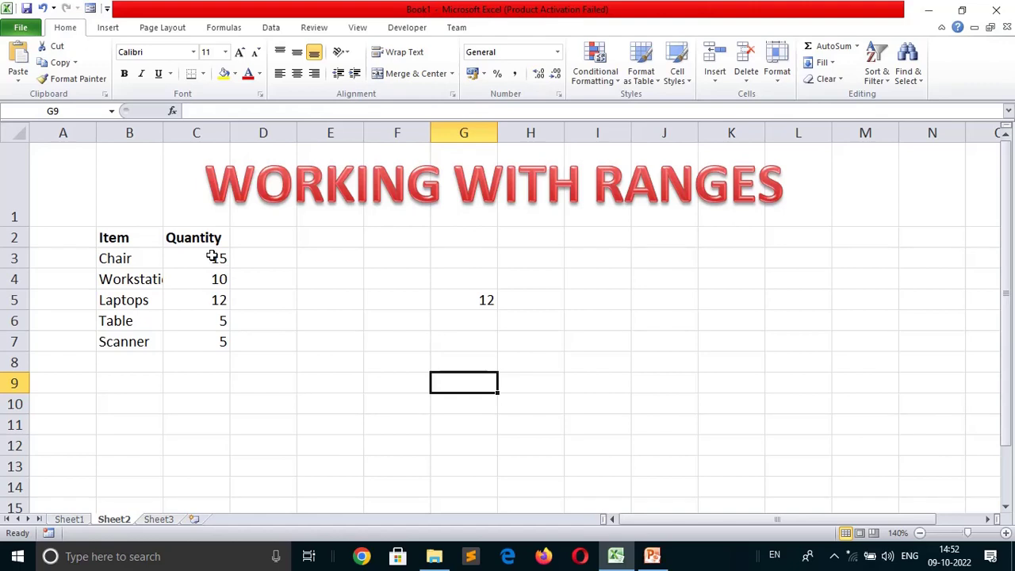
- Select the quantity values C3:C7 and name them 'qty' in the Name Box
{"action": "left_click_drag", "start_coordinate": [212, 256], "coordinate": [220, 338]}
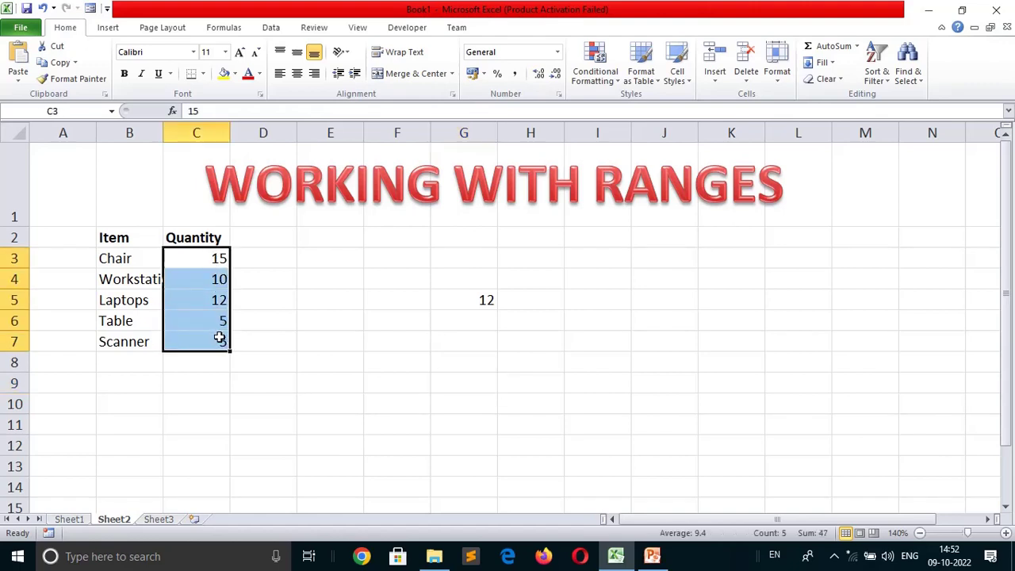
{"action": "left_click", "coordinate": [88, 110]}
{"action": "type", "text": "qt"}
{"action": "type", "text": "y"}
{"action": "key", "text": "Return"}
{"action": "left_click", "coordinate": [353, 338]}
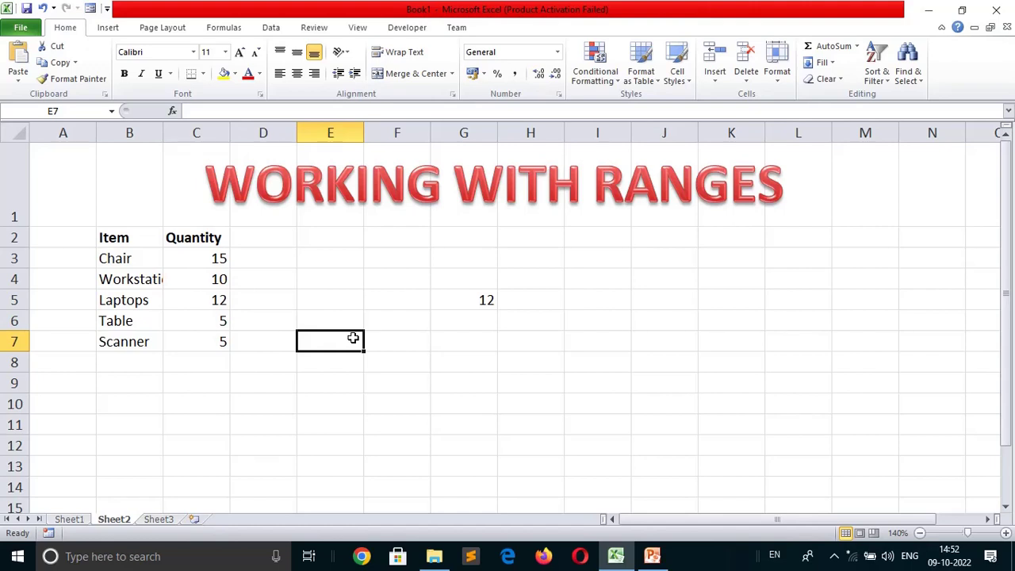
- Enter =SUM(qty) in E7, fixing a typo and using autocomplete, returning 47
{"action": "type", "text": "=su"}
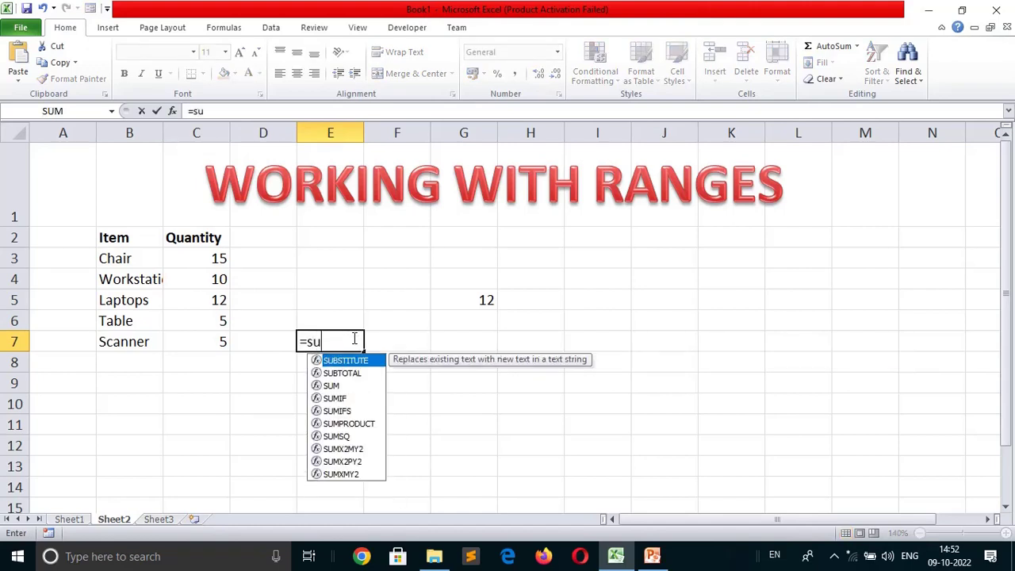
{"action": "type", "text": "m(q"}
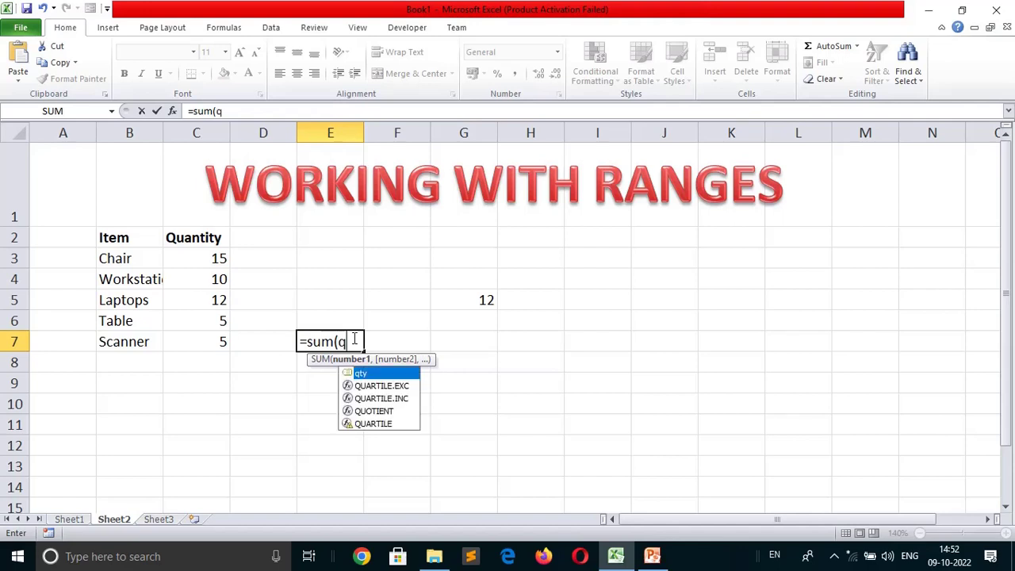
{"action": "type", "text": "r"}
{"action": "key", "text": "BackSpace"}
{"action": "double_click", "coordinate": [373, 374]}
{"action": "key", "text": "Return"}
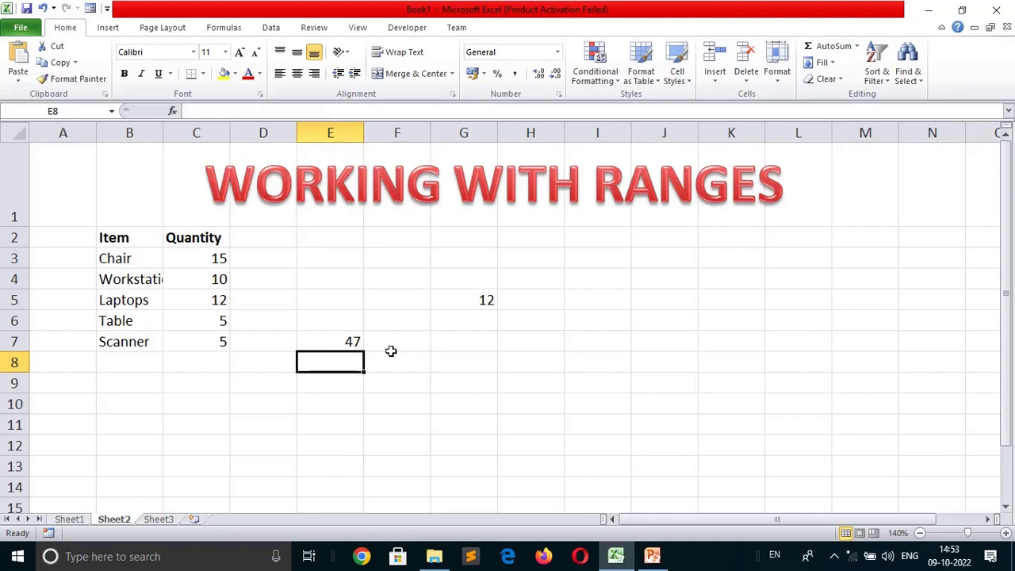
- Display the Formulas tab with its defined-name tools
{"action": "left_click", "coordinate": [224, 29]}
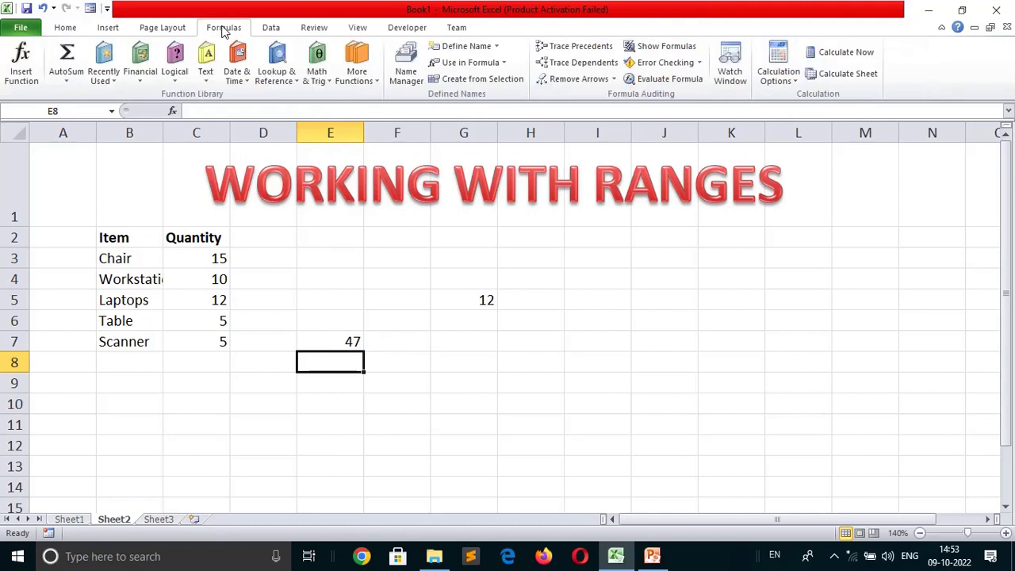